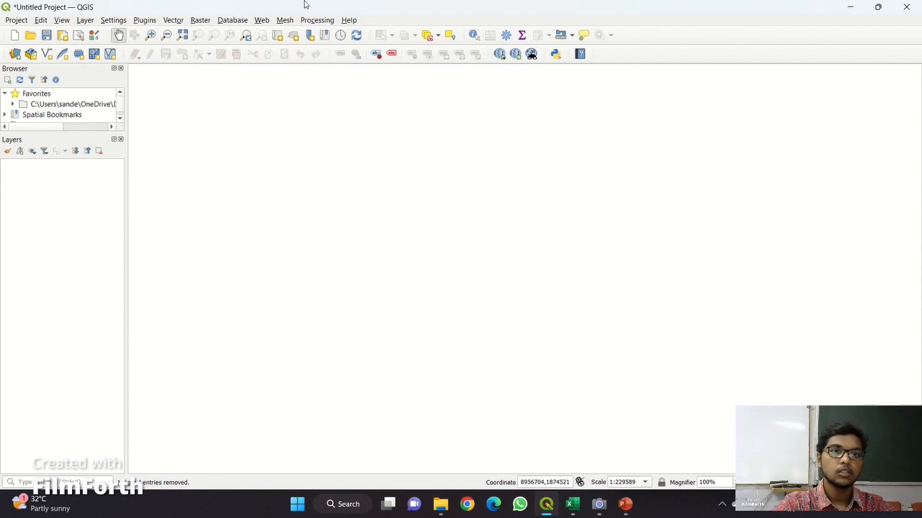
Add the OSM Standard basemap from QuickMapServices to the project.
{"action": "left_click", "coordinate": [259, 21]}
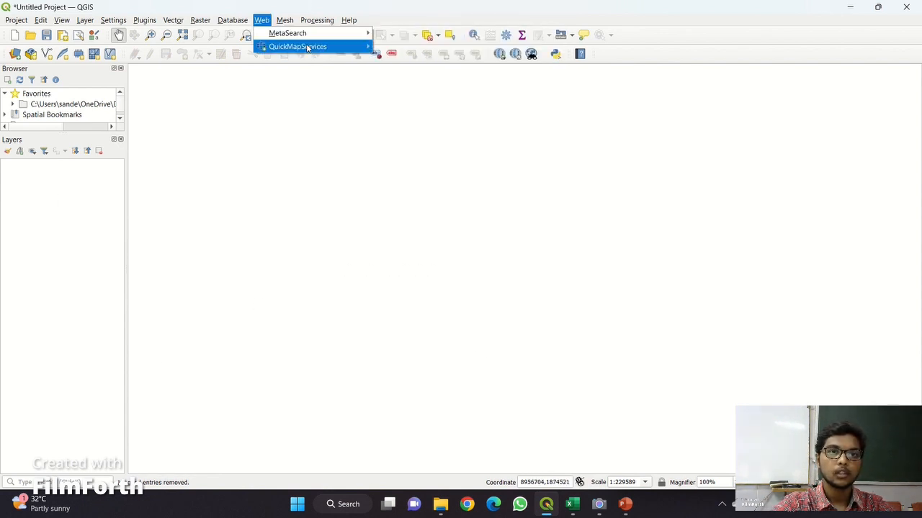
{"action": "mouse_move", "coordinate": [370, 49]}
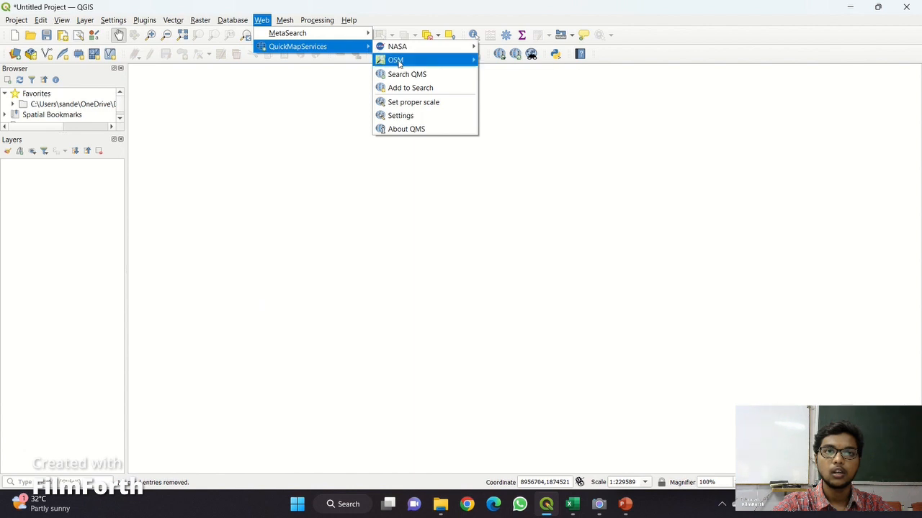
{"action": "mouse_move", "coordinate": [399, 60]}
{"action": "left_click", "coordinate": [516, 60]}
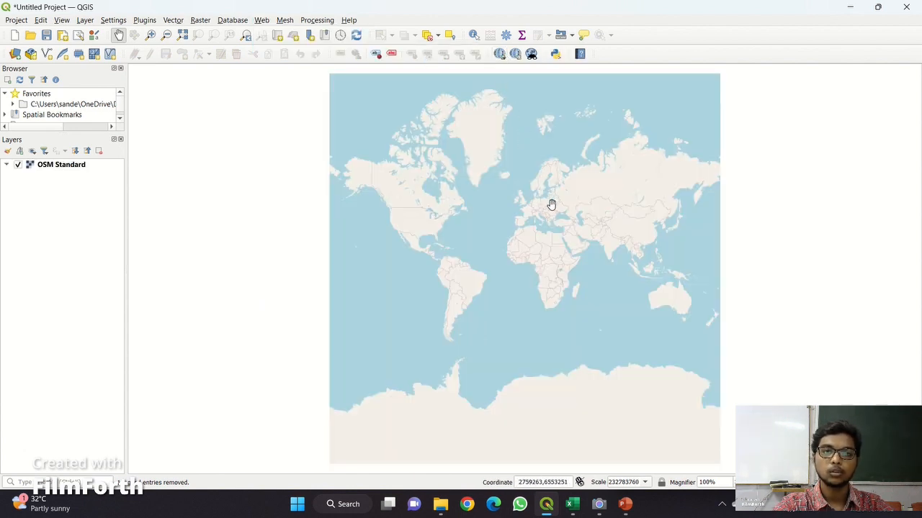
Zoom the basemap in from the world view to Vijayawada and its surroundings.
{"action": "scroll", "coordinate": [607, 224], "scroll_direction": "up", "scroll_amount": 2}
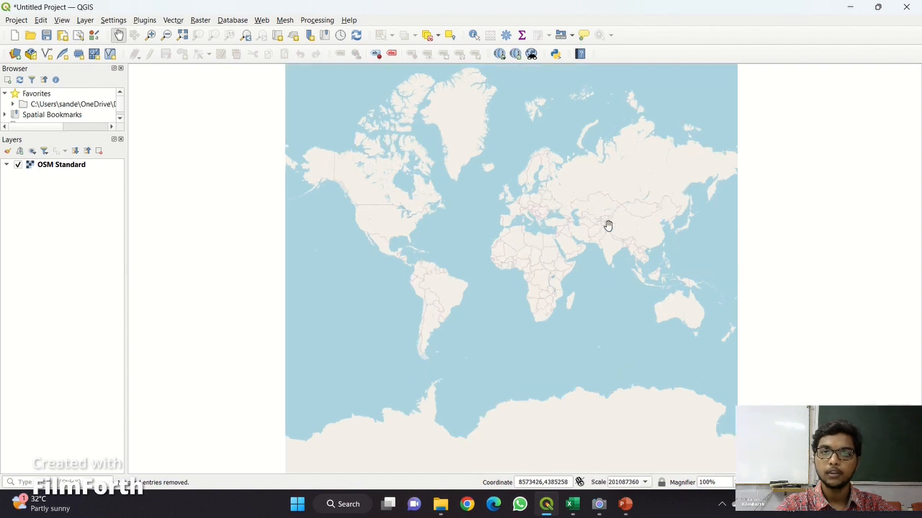
{"action": "scroll", "coordinate": [624, 267], "scroll_direction": "up", "scroll_amount": 5}
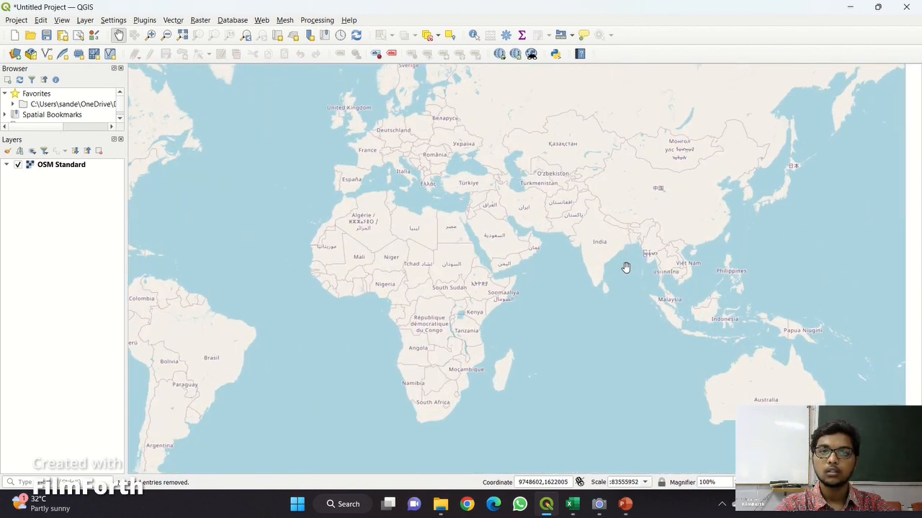
{"action": "scroll", "coordinate": [625, 268], "scroll_direction": "up", "scroll_amount": 1}
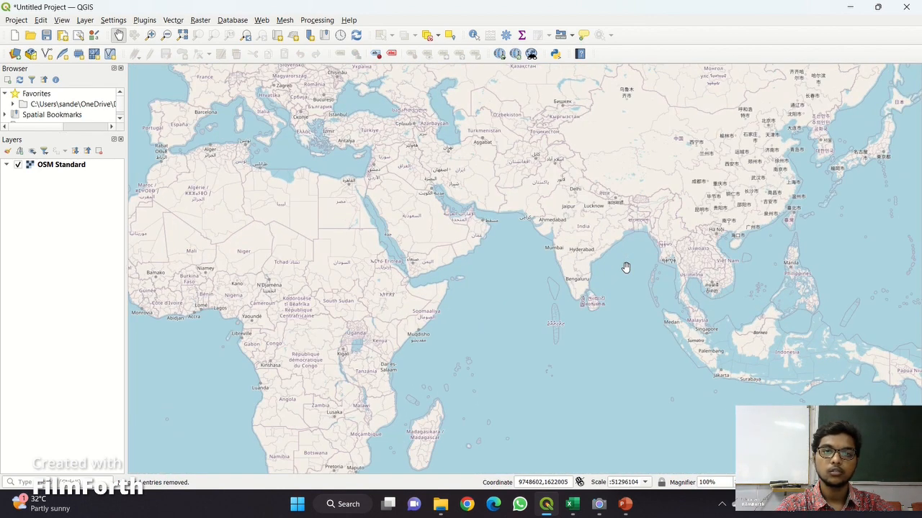
{"action": "scroll", "coordinate": [585, 261], "scroll_direction": "up", "scroll_amount": 4}
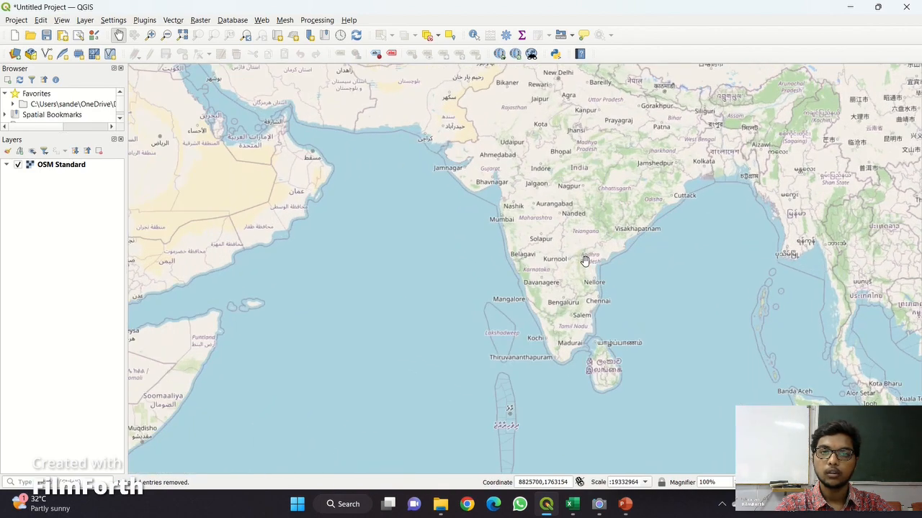
{"action": "scroll", "coordinate": [589, 257], "scroll_direction": "up", "scroll_amount": 3}
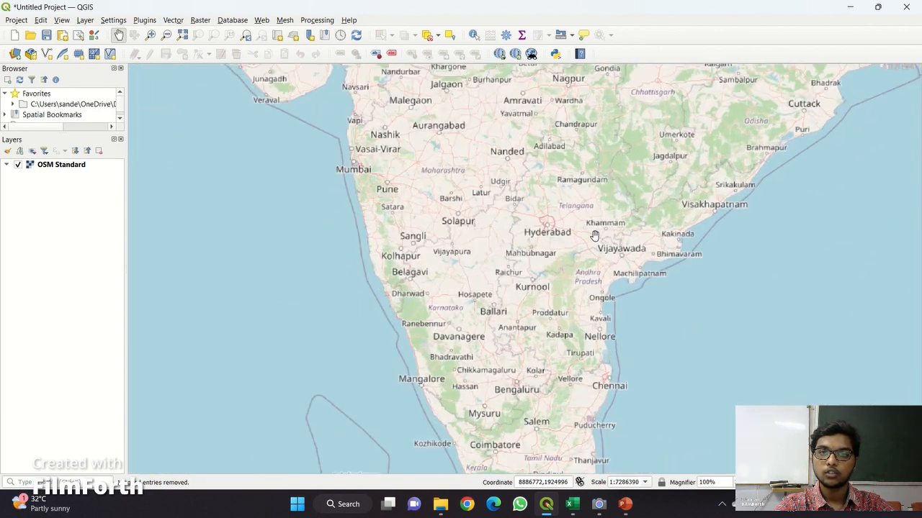
{"action": "scroll", "coordinate": [627, 254], "scroll_direction": "up", "scroll_amount": 4}
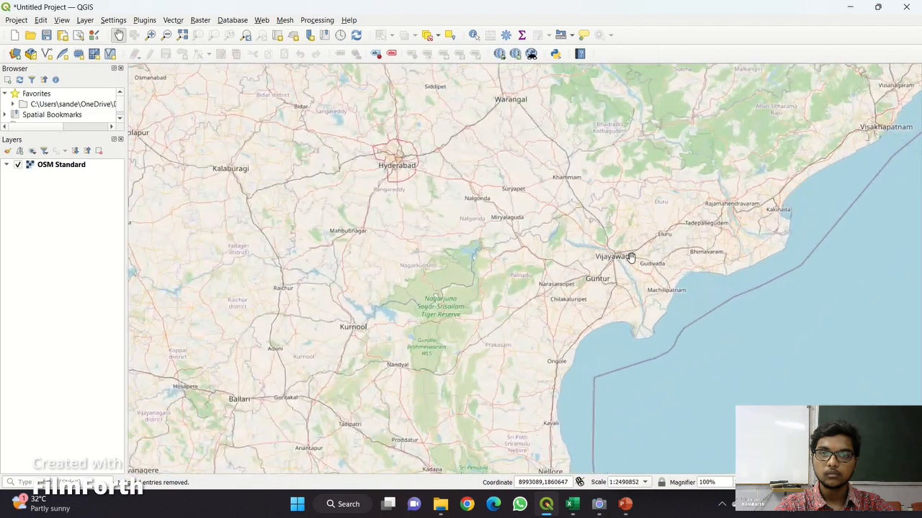
{"action": "scroll", "coordinate": [630, 257], "scroll_direction": "up", "scroll_amount": 3}
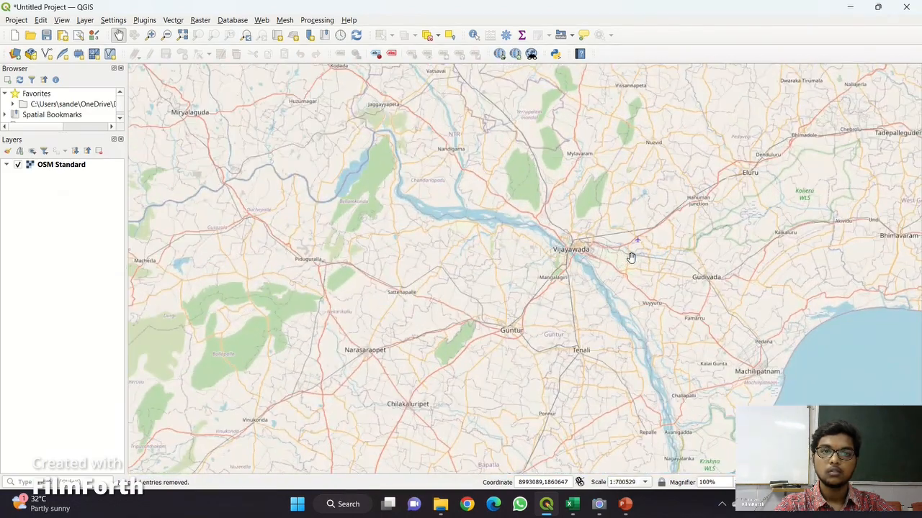
{"action": "scroll", "coordinate": [568, 248], "scroll_direction": "up", "scroll_amount": 2}
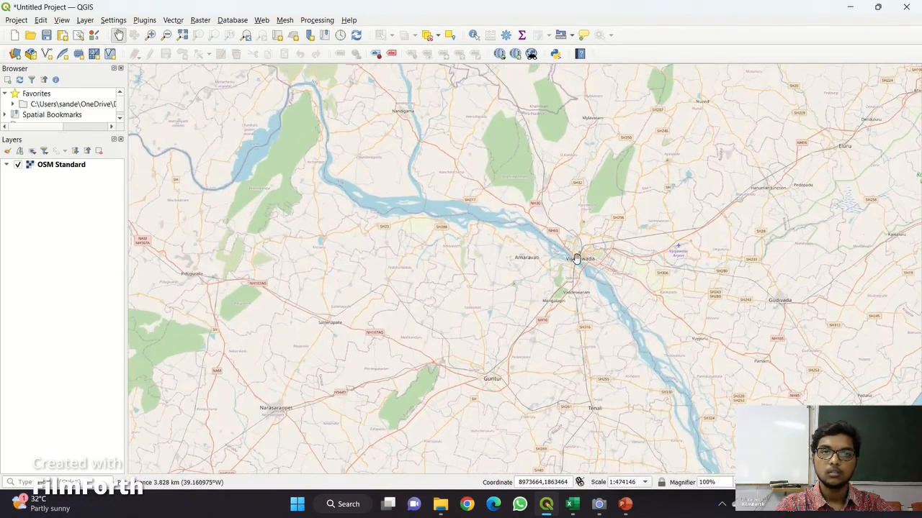
{"action": "scroll", "coordinate": [547, 276], "scroll_direction": "up", "scroll_amount": 1}
{"action": "scroll", "coordinate": [599, 242], "scroll_direction": "up", "scroll_amount": 2}
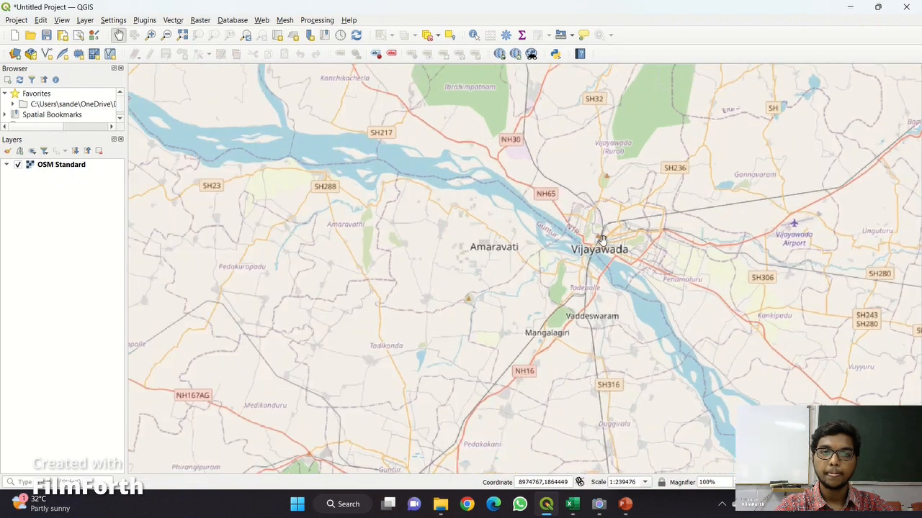
{"action": "left_click_drag", "start_coordinate": [603, 240], "coordinate": [538, 280]}
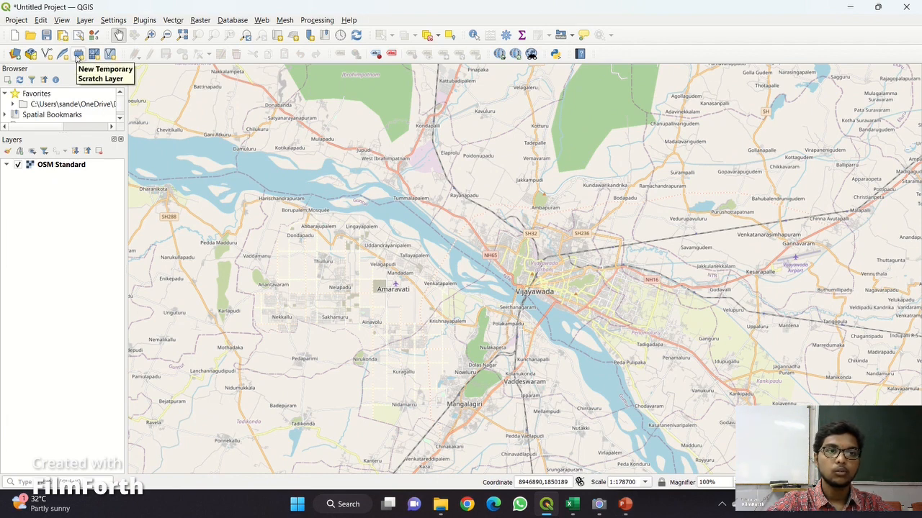
Create a temporary scratch layer named Vijayawada with the CurvePolygon geometry type.
{"action": "left_click", "coordinate": [77, 54]}
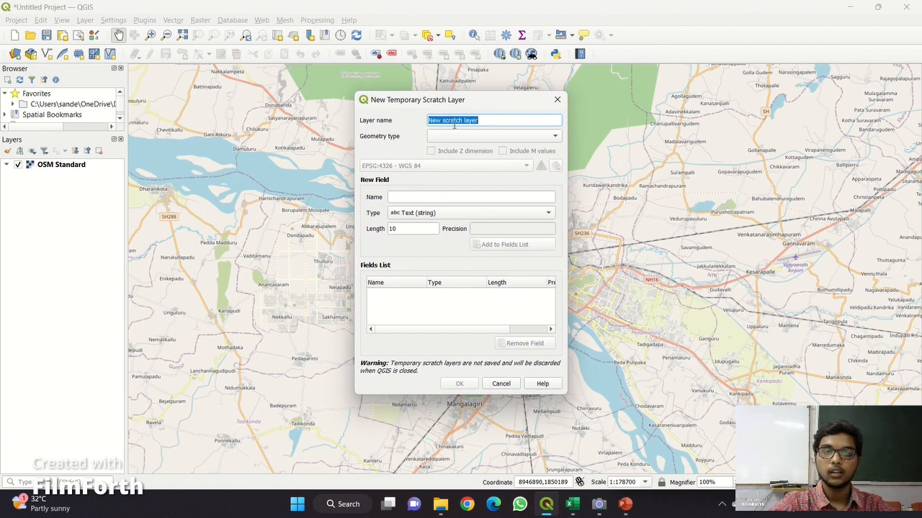
{"action": "key", "text": "BackSpace"}
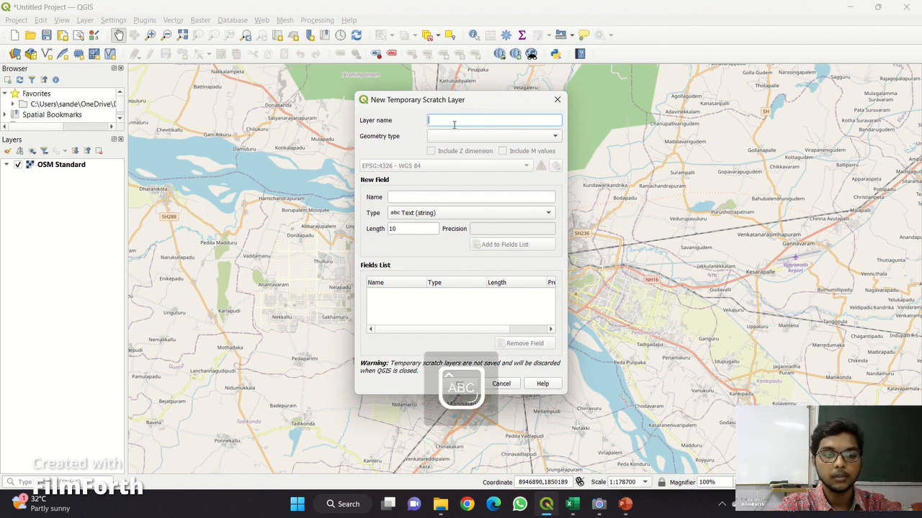
{"action": "type", "text": "Vijayawada"}
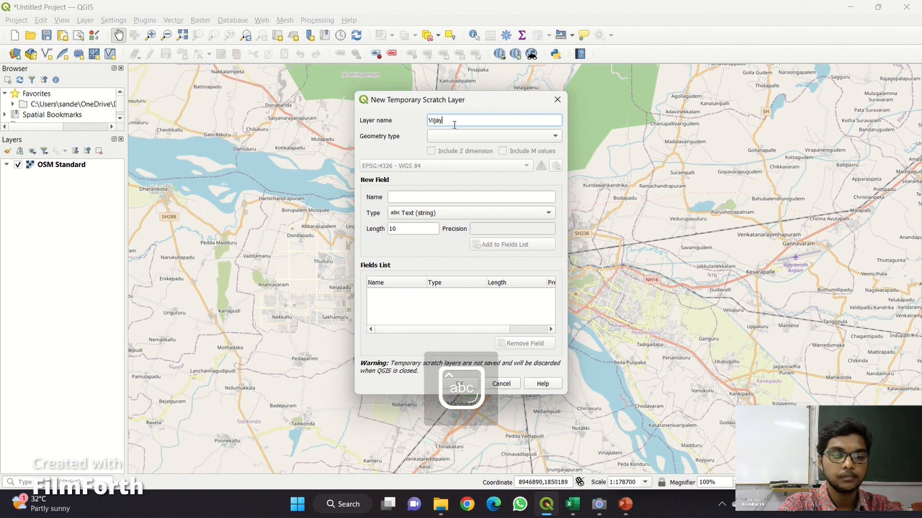
{"action": "left_click", "coordinate": [490, 136]}
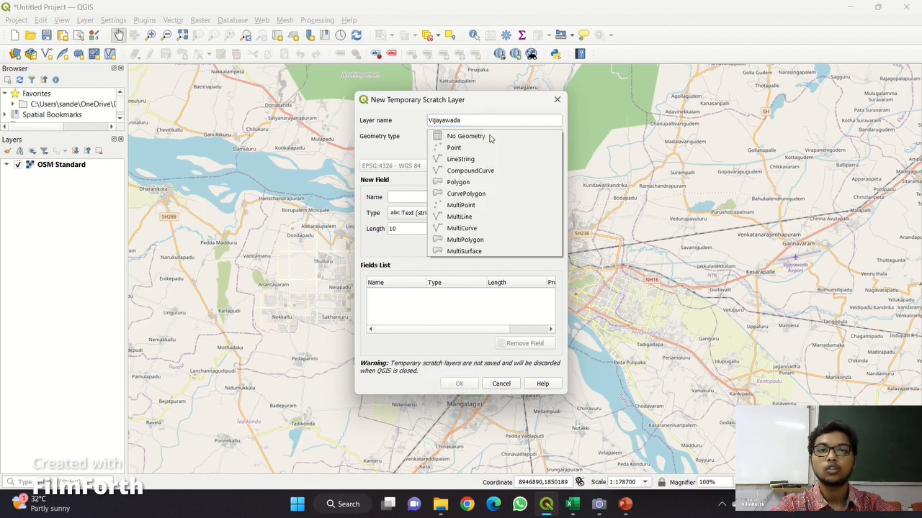
{"action": "left_click", "coordinate": [497, 193]}
{"action": "left_click", "coordinate": [458, 384]}
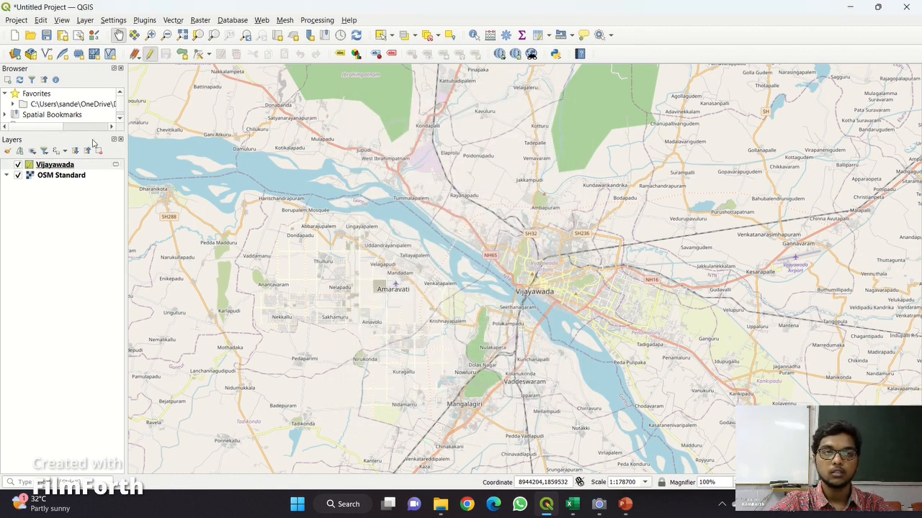
Digitize a closed polygon around Vijayawada, running from Rayanapadu past Tadigadapa, Mangalagiri and Amaravati.
{"action": "left_click", "coordinate": [181, 55]}
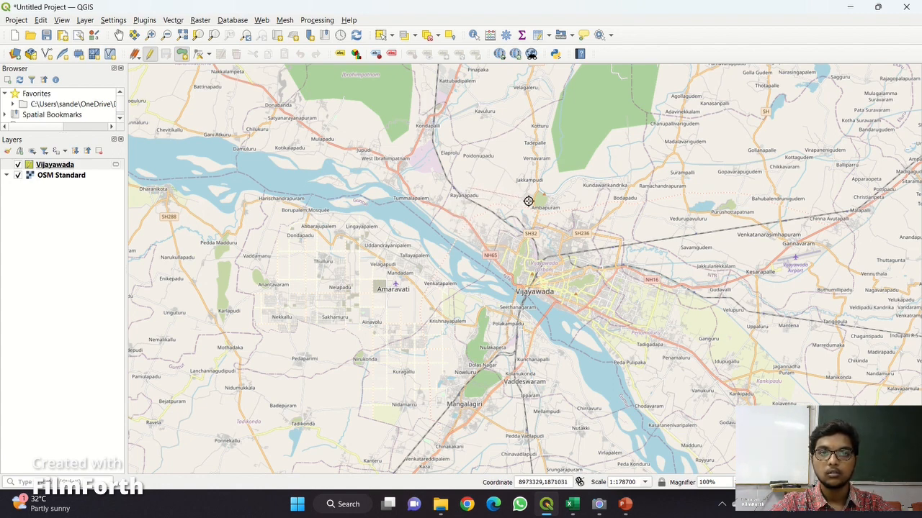
{"action": "left_click", "coordinate": [468, 188]}
{"action": "left_click", "coordinate": [622, 267]}
{"action": "left_click", "coordinate": [641, 334]}
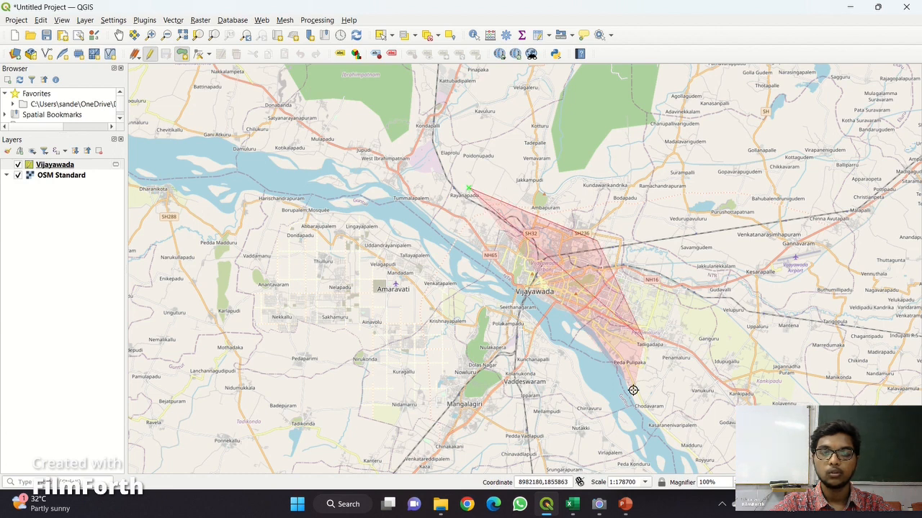
{"action": "left_click", "coordinate": [633, 391]}
{"action": "left_click", "coordinate": [569, 429]}
{"action": "left_click", "coordinate": [468, 432]}
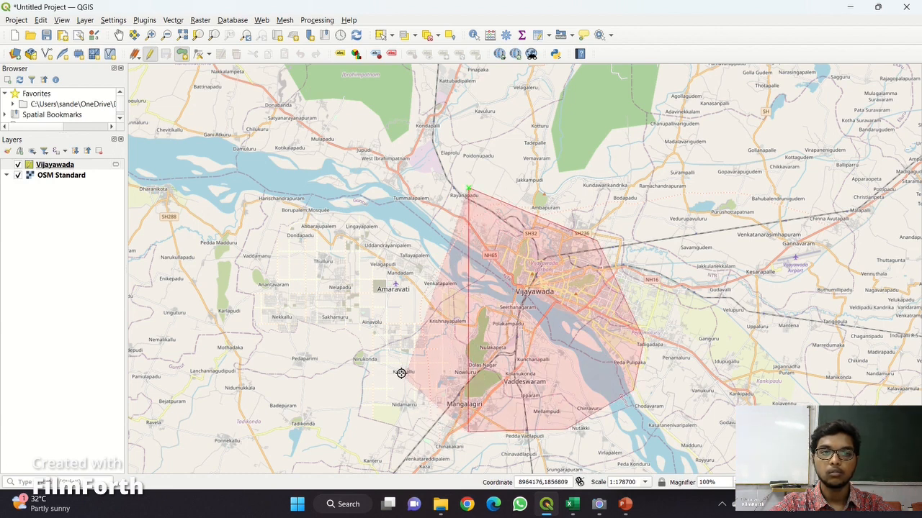
{"action": "left_click", "coordinate": [397, 368]}
{"action": "left_click", "coordinate": [398, 272]}
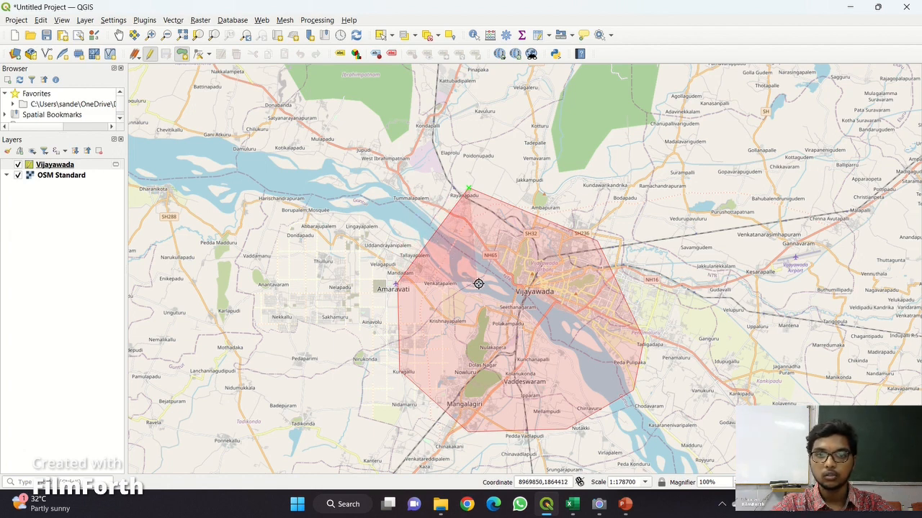
{"action": "right_click", "coordinate": [506, 310]}
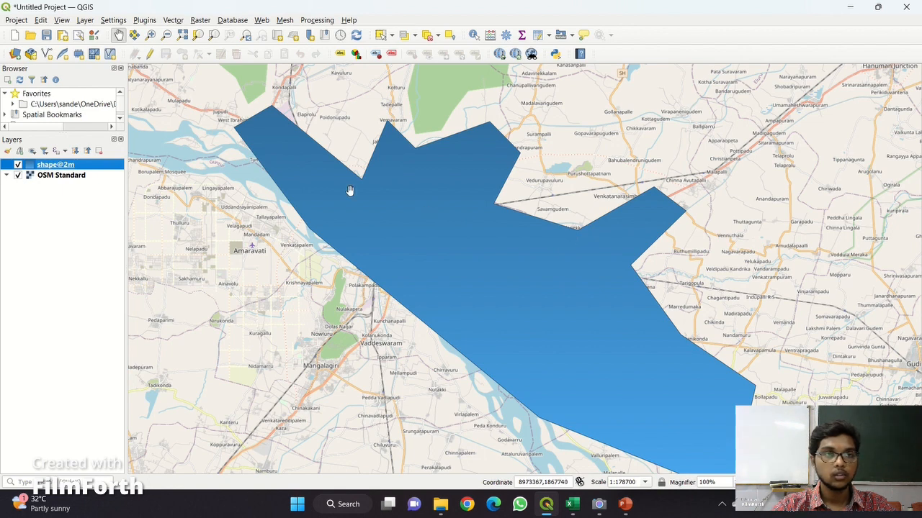
Style the shape@2m layer with the outline blue symbol so the basemap shows through.
{"action": "right_click", "coordinate": [45, 167]}
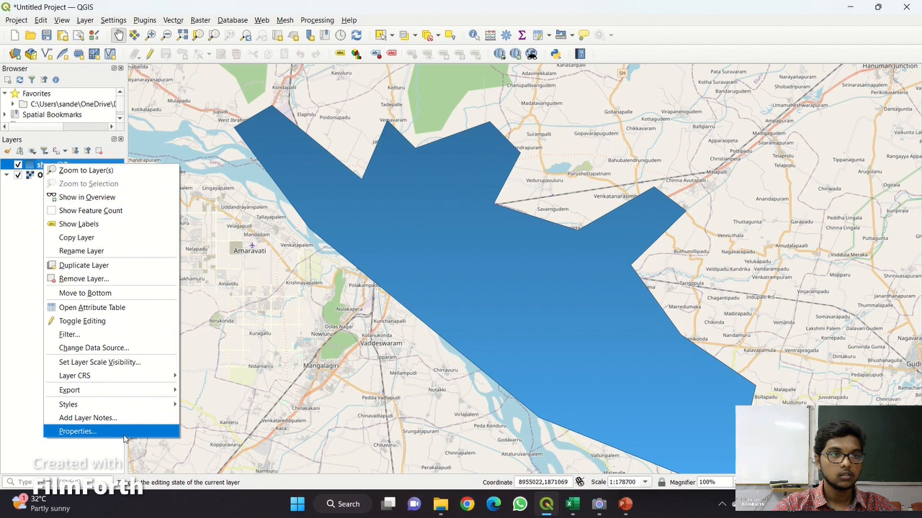
{"action": "left_click", "coordinate": [122, 432]}
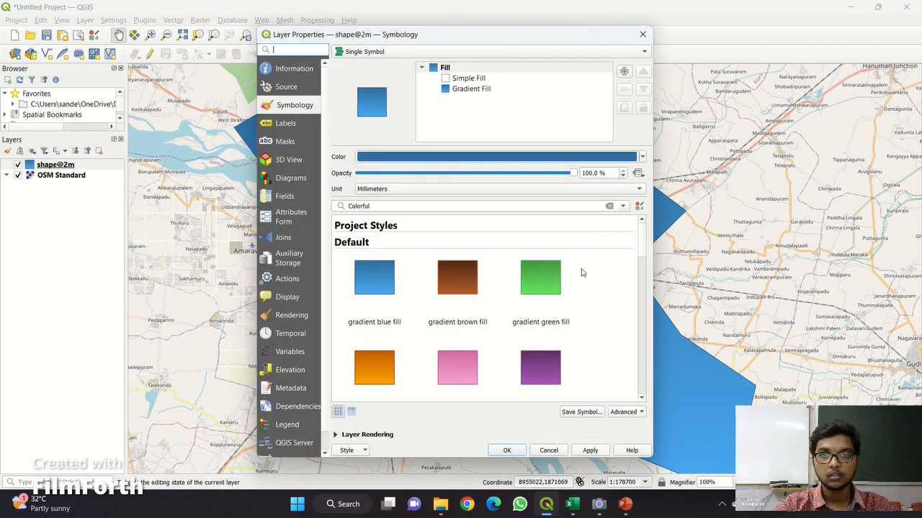
{"action": "scroll", "coordinate": [564, 328], "scroll_direction": "down", "scroll_amount": 5}
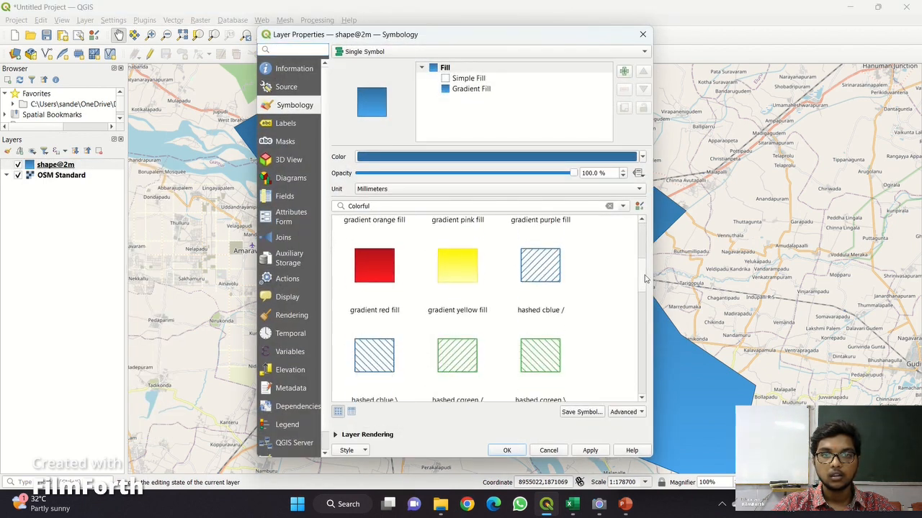
{"action": "left_click", "coordinate": [533, 330]}
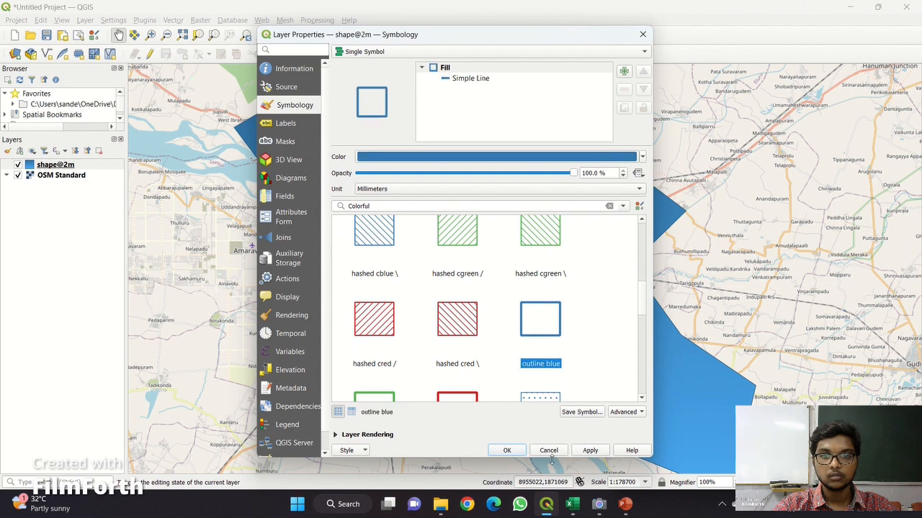
{"action": "left_click", "coordinate": [587, 451]}
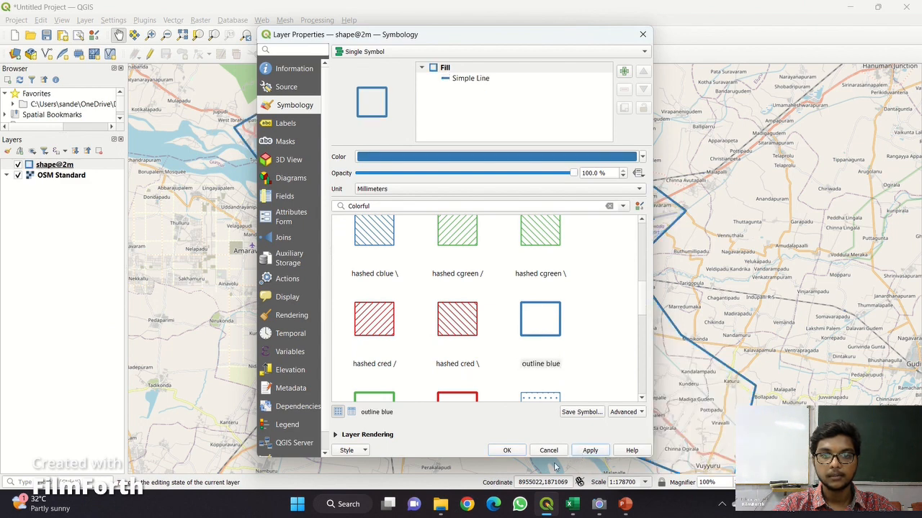
{"action": "left_click", "coordinate": [506, 451]}
Start adding a delimited text layer and choose the magnitude 7 CSV file from the major project folder as its source.
{"action": "left_click_drag", "start_coordinate": [560, 312], "coordinate": [599, 326]}
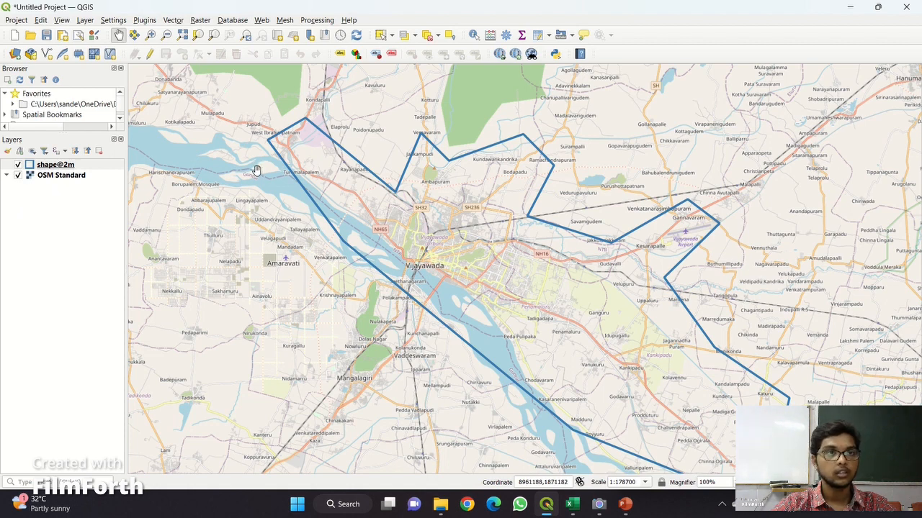
{"action": "left_click", "coordinate": [85, 21]}
{"action": "mouse_move", "coordinate": [209, 61]}
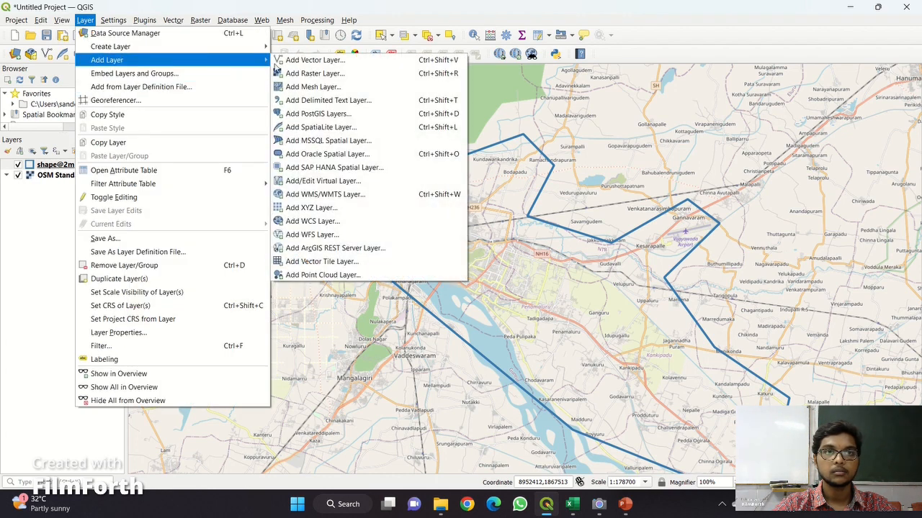
{"action": "left_click", "coordinate": [346, 102]}
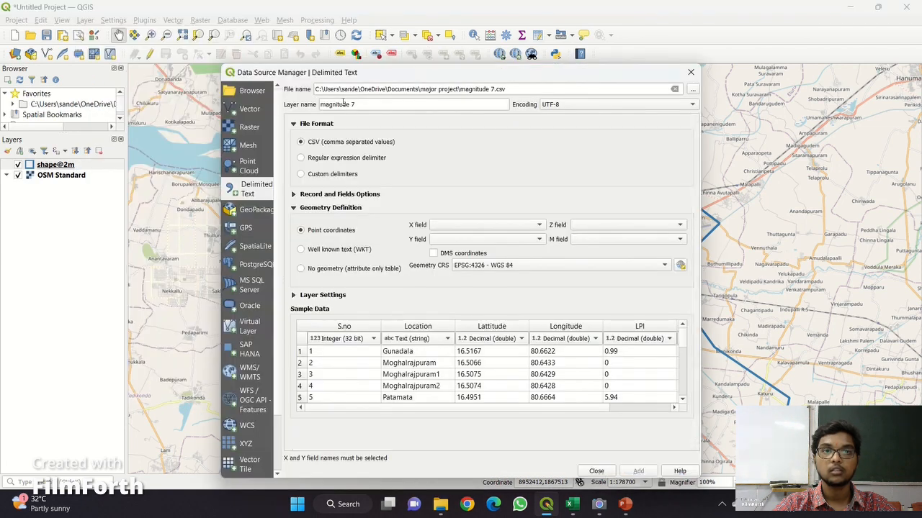
{"action": "left_click", "coordinate": [692, 89]}
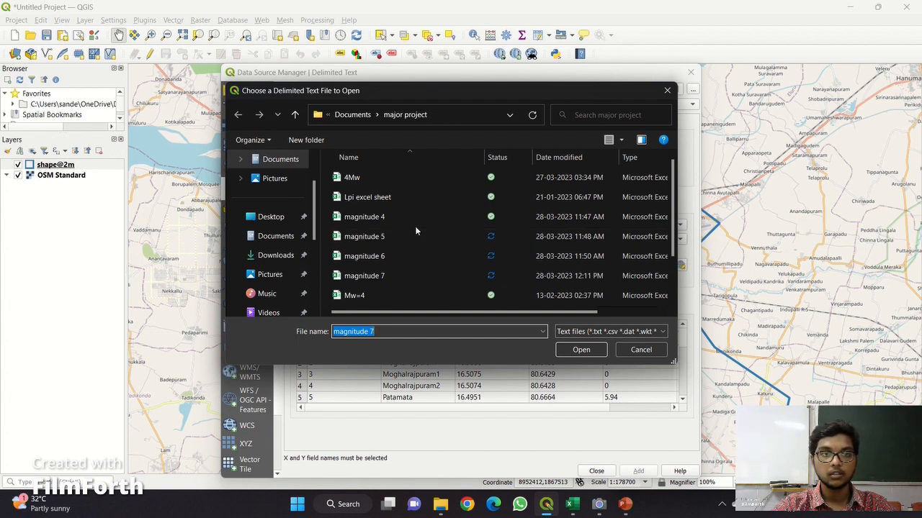
{"action": "left_click", "coordinate": [423, 271]}
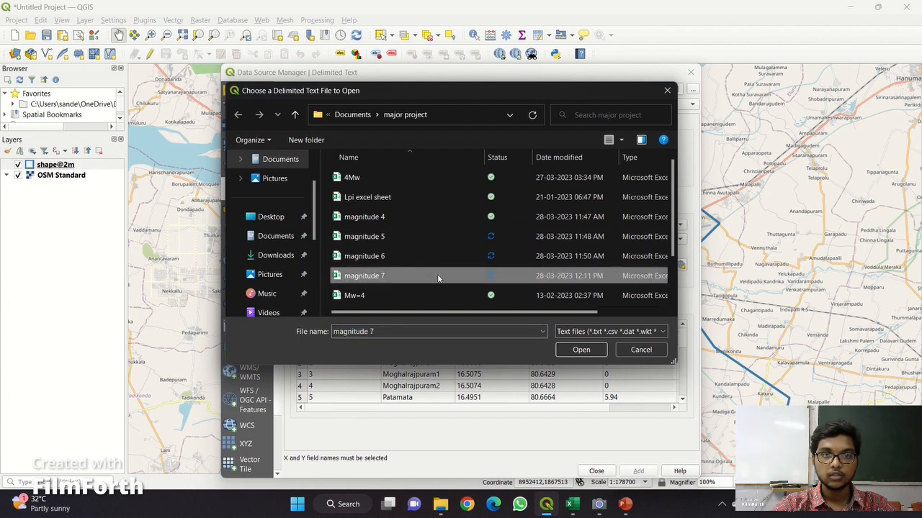
{"action": "left_click", "coordinate": [572, 350]}
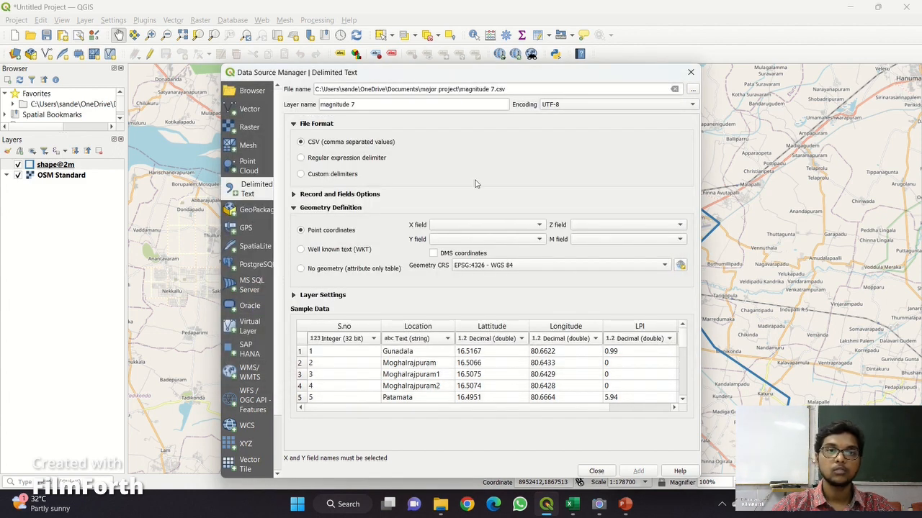
Set Longitude as the X field and Lattitude as the Y field, then add the magnitude 7 points as a layer.
{"action": "left_click", "coordinate": [472, 225]}
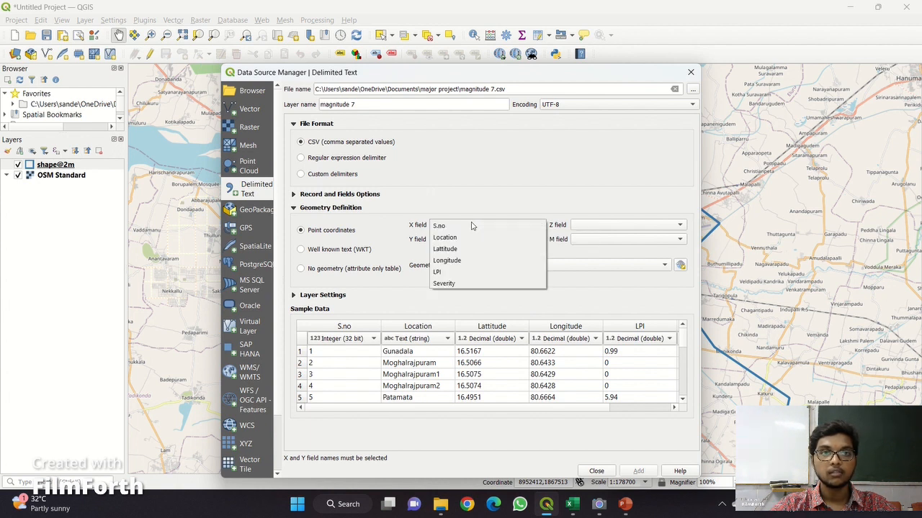
{"action": "left_click", "coordinate": [468, 260]}
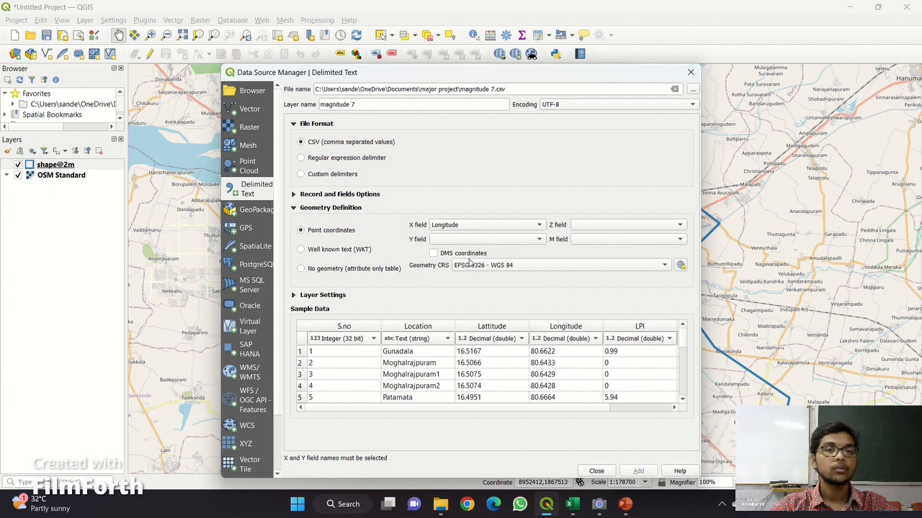
{"action": "left_click", "coordinate": [469, 241]}
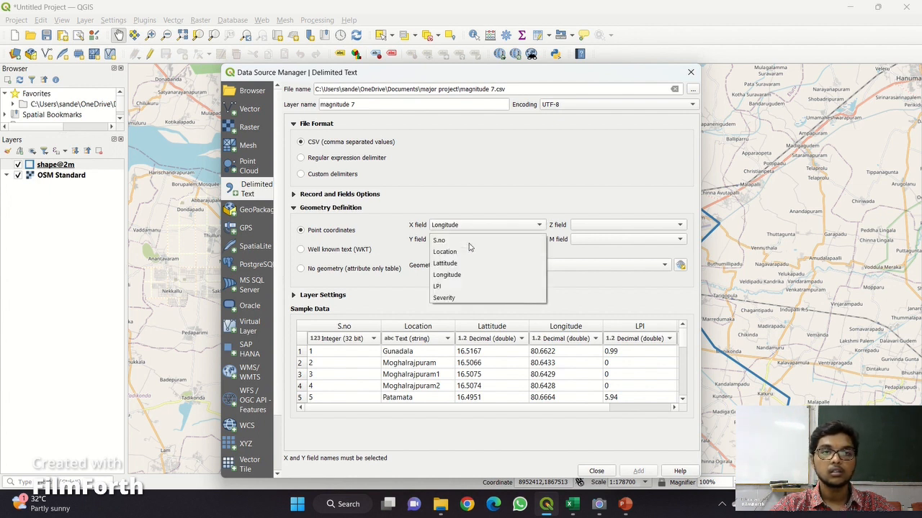
{"action": "left_click", "coordinate": [469, 264]}
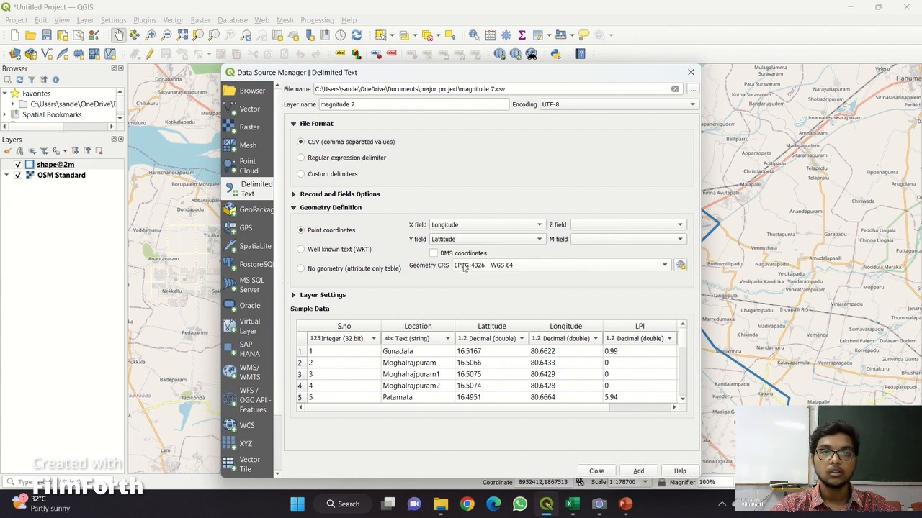
{"action": "left_click", "coordinate": [636, 471]}
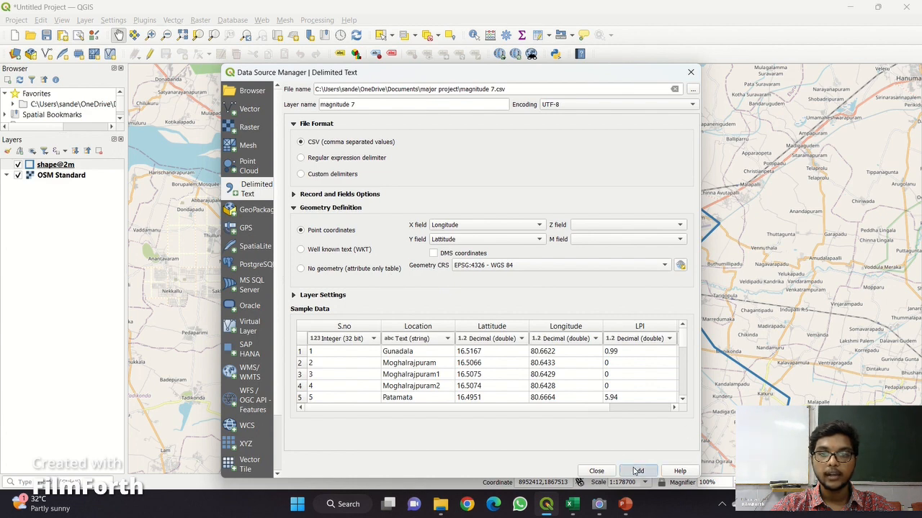
{"action": "left_click", "coordinate": [596, 473]}
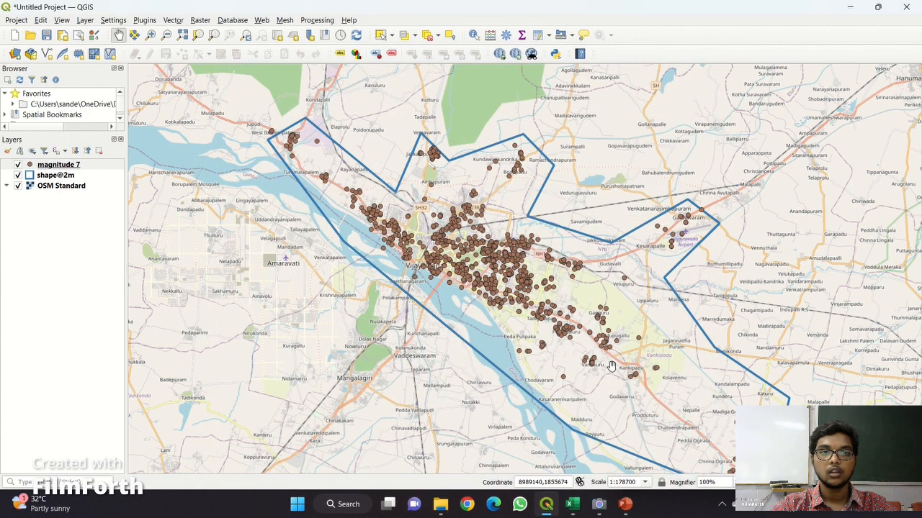
Show labels for the points of the magnitude 7 layer.
{"action": "left_click_drag", "start_coordinate": [610, 366], "coordinate": [509, 355]}
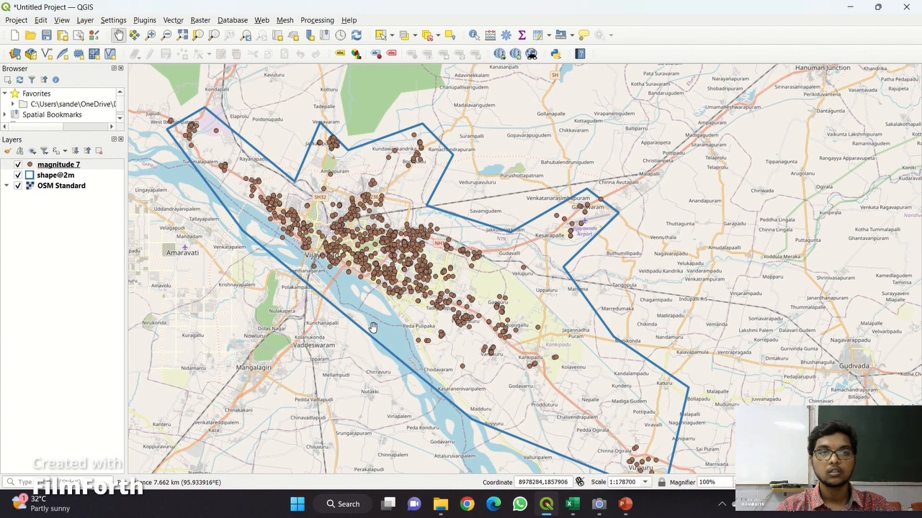
{"action": "scroll", "coordinate": [372, 328], "scroll_direction": "up", "scroll_amount": 1}
{"action": "left_click_drag", "start_coordinate": [395, 265], "coordinate": [397, 311]}
{"action": "scroll", "coordinate": [396, 309], "scroll_direction": "up", "scroll_amount": 1}
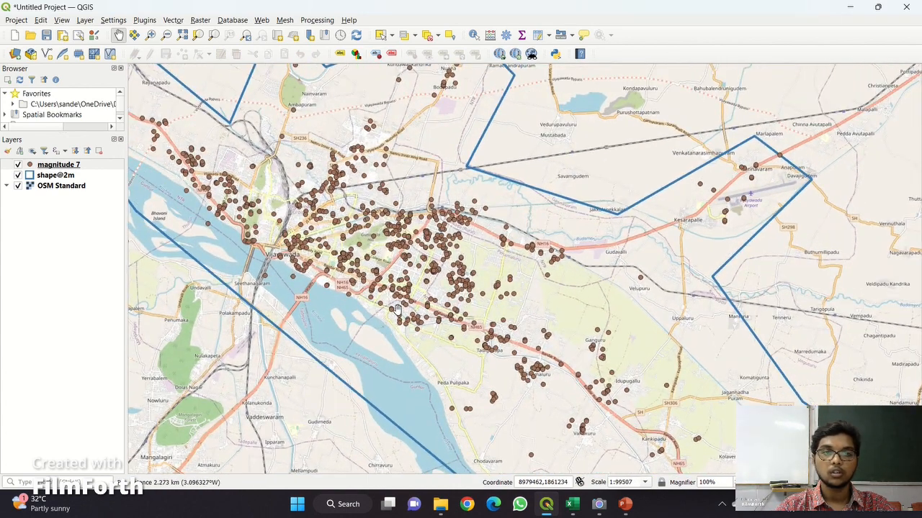
{"action": "scroll", "coordinate": [397, 288], "scroll_direction": "down", "scroll_amount": 1}
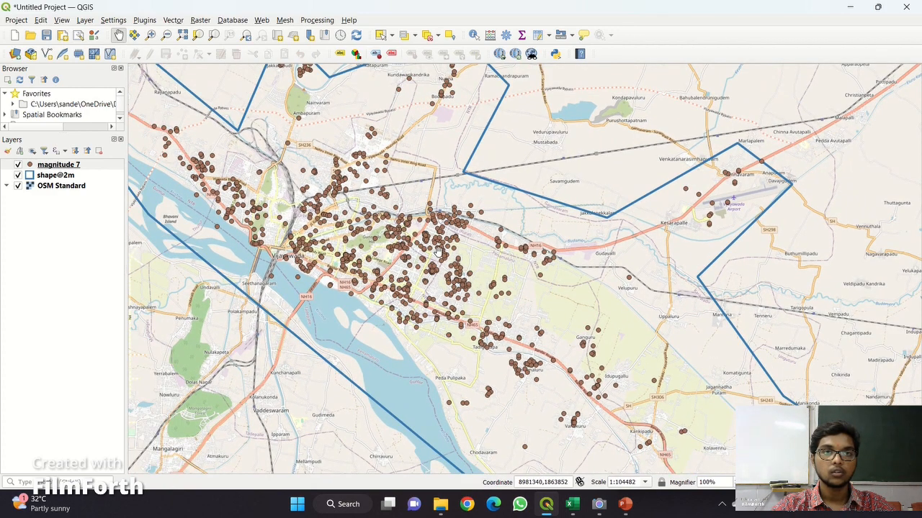
{"action": "left_click", "coordinate": [86, 168]}
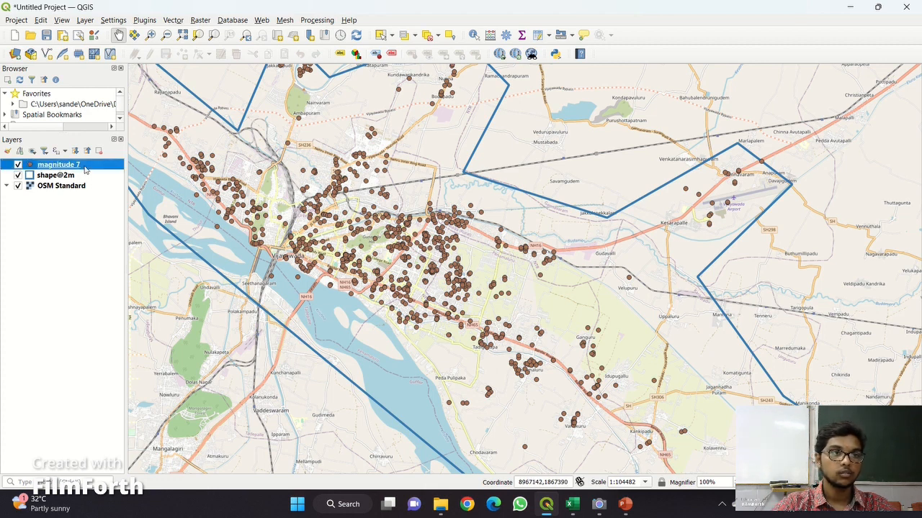
{"action": "right_click", "coordinate": [86, 168]}
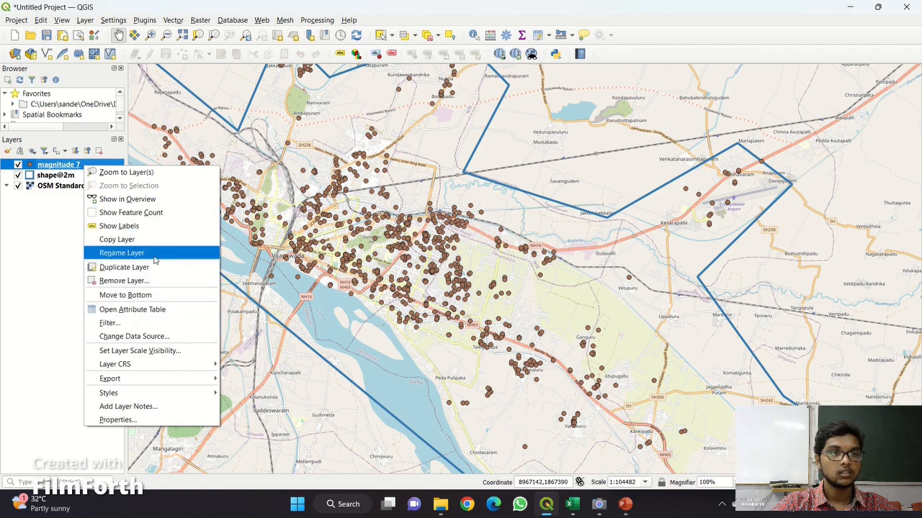
{"action": "left_click", "coordinate": [158, 226]}
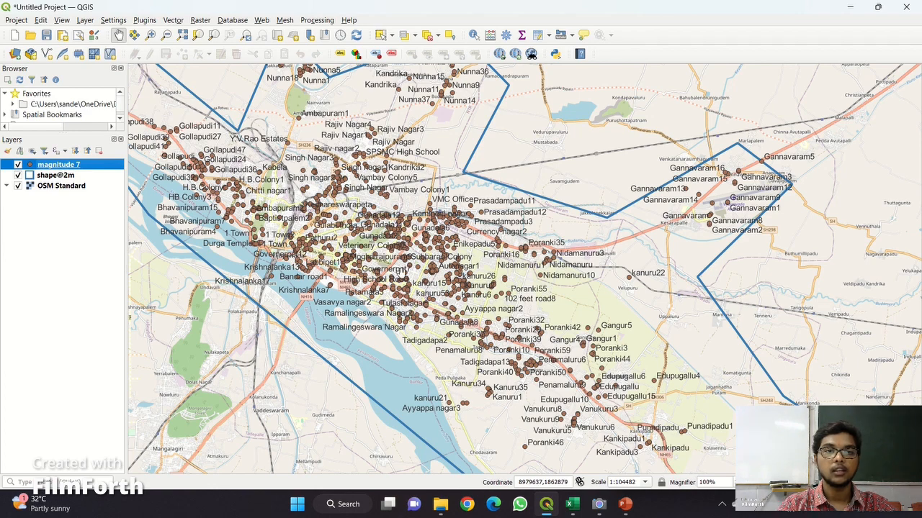
Set the magnitude 7 layer's symbology to Categorized, using the Severity field as the value.
{"action": "scroll", "coordinate": [401, 272], "scroll_direction": "up", "scroll_amount": 2}
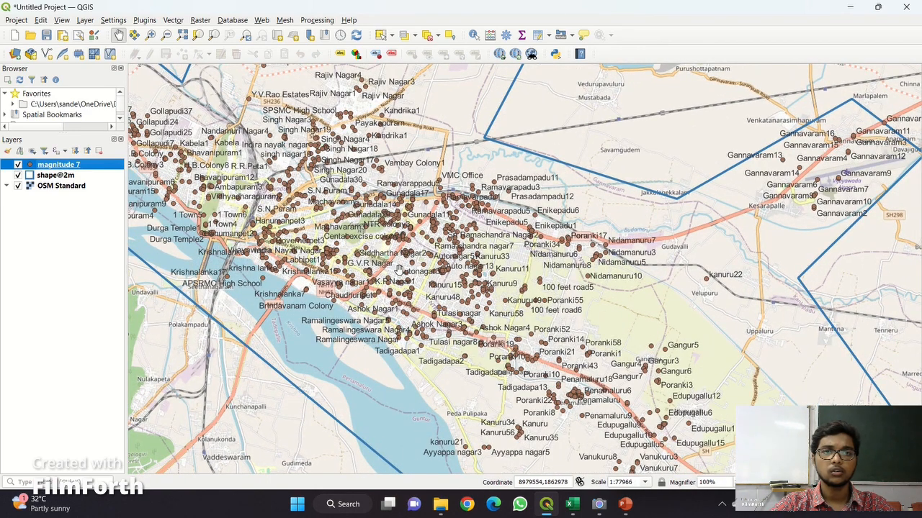
{"action": "left_click_drag", "start_coordinate": [509, 281], "coordinate": [505, 307]}
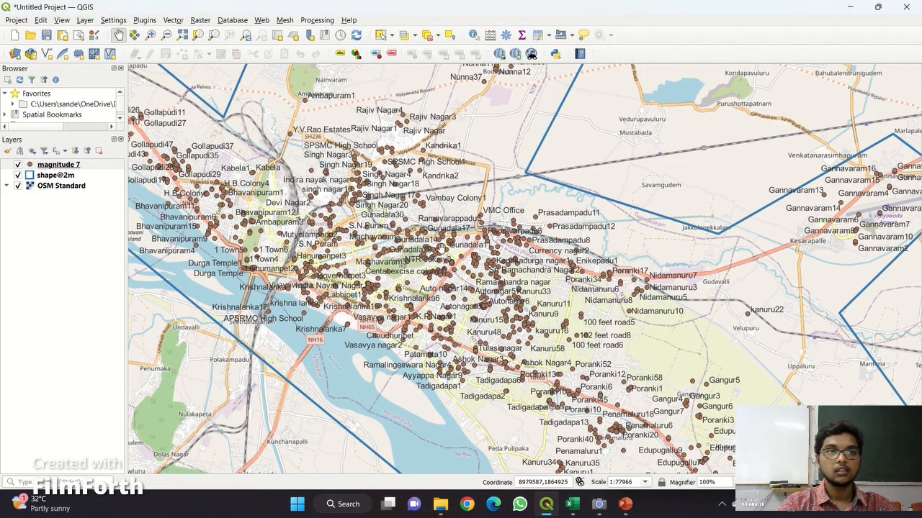
{"action": "scroll", "coordinate": [441, 245], "scroll_direction": "down", "scroll_amount": 1}
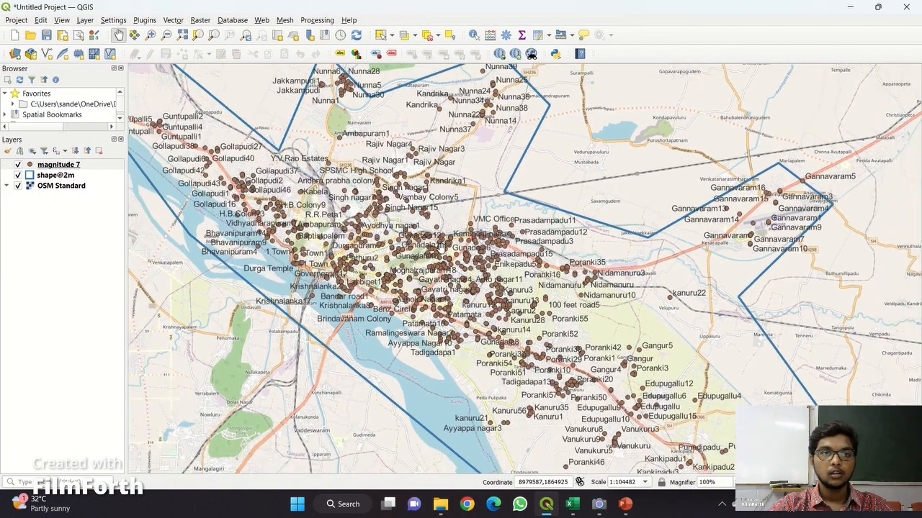
{"action": "scroll", "coordinate": [425, 245], "scroll_direction": "down", "scroll_amount": 1}
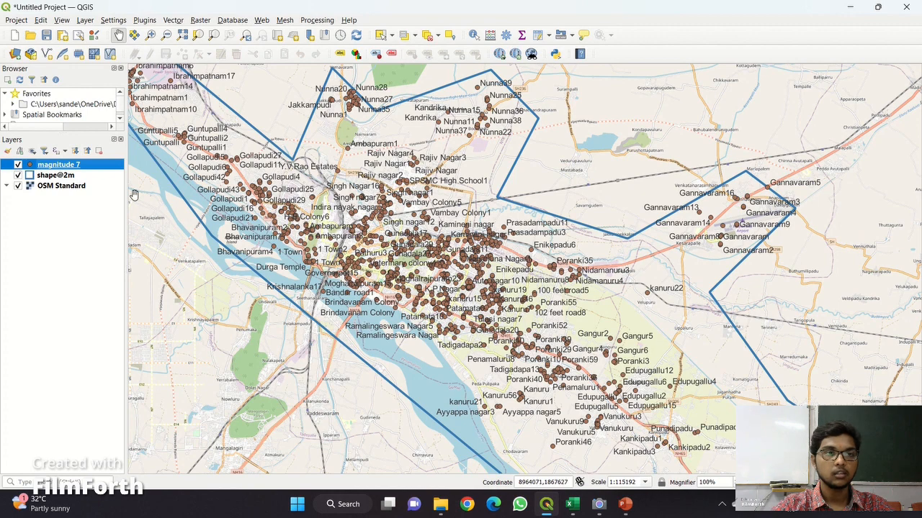
{"action": "right_click", "coordinate": [103, 167]}
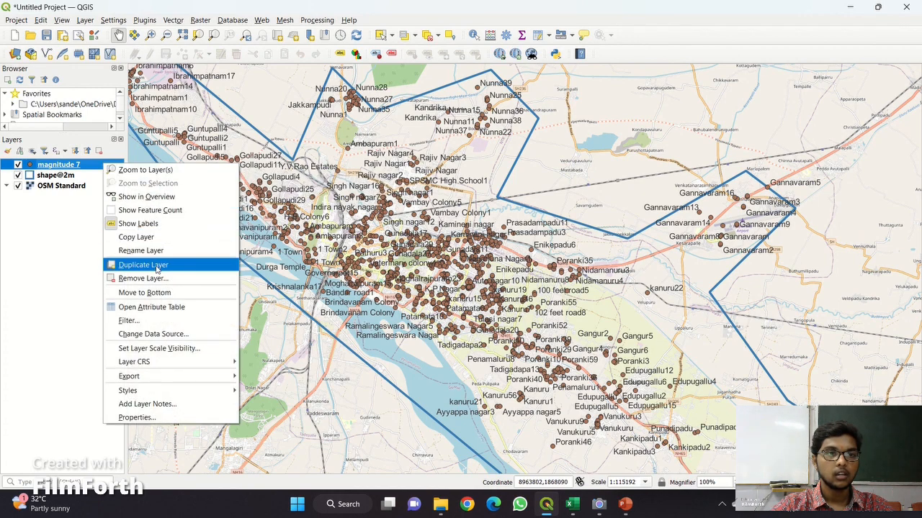
{"action": "left_click", "coordinate": [144, 418]}
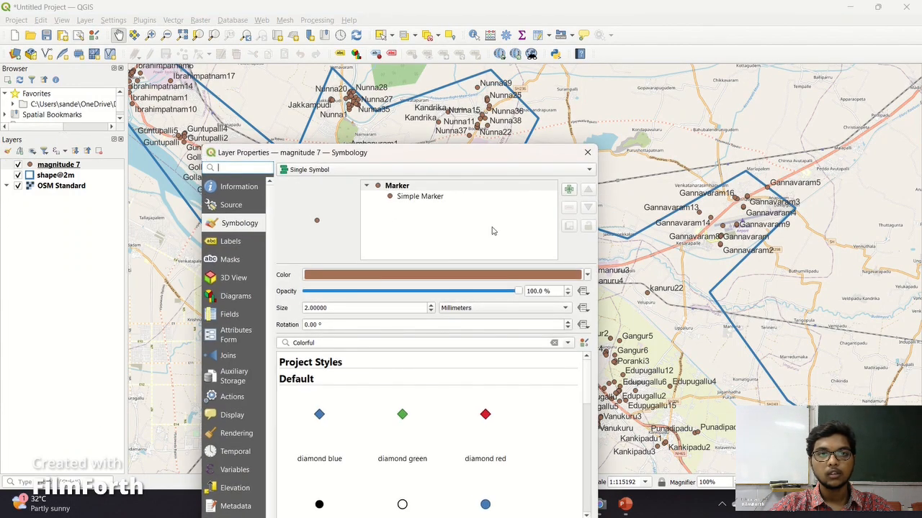
{"action": "left_click", "coordinate": [507, 173]}
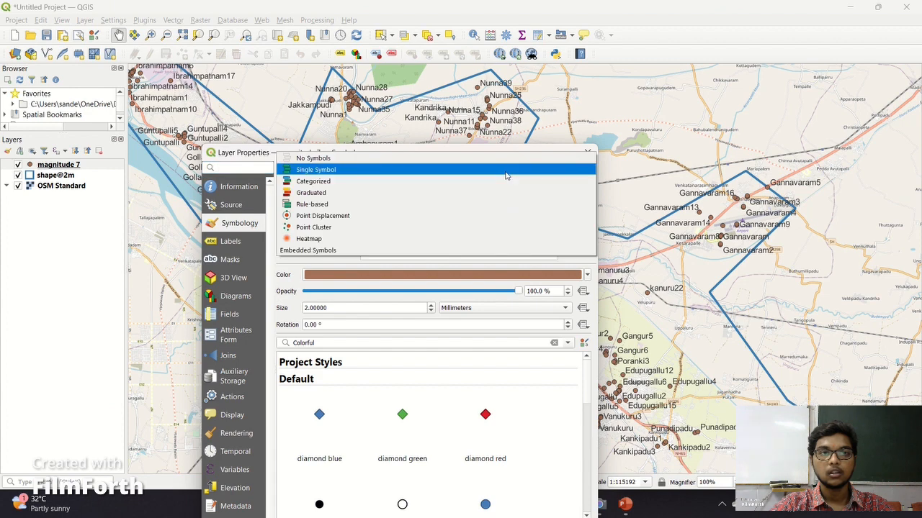
{"action": "left_click", "coordinate": [353, 181]}
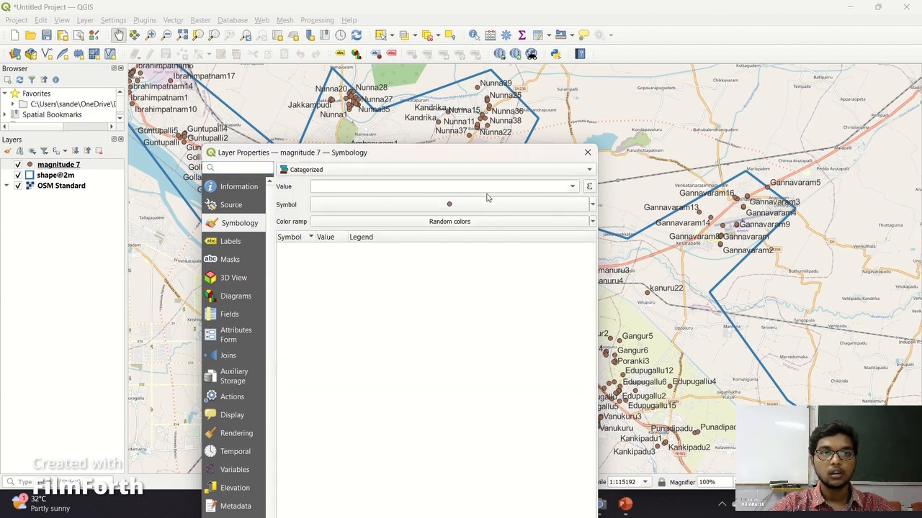
{"action": "left_click", "coordinate": [536, 186]}
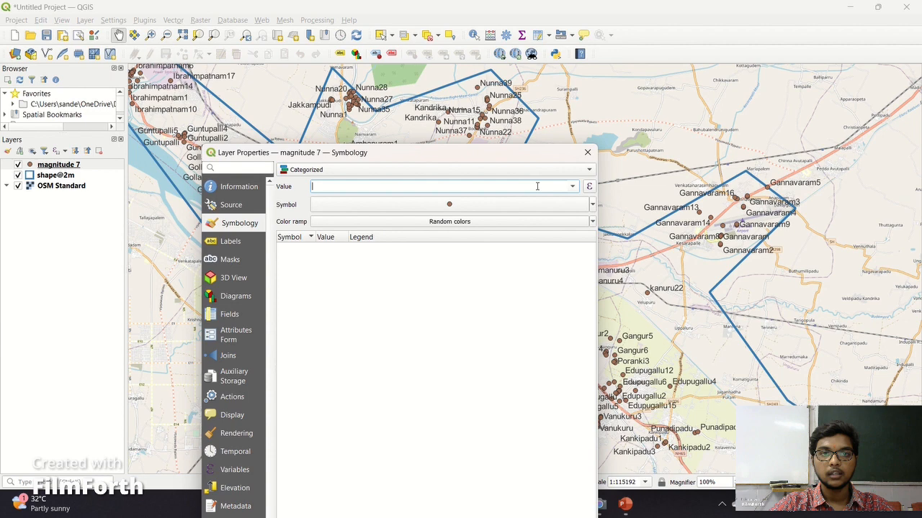
{"action": "left_click", "coordinate": [573, 186]}
{"action": "left_click", "coordinate": [480, 275]}
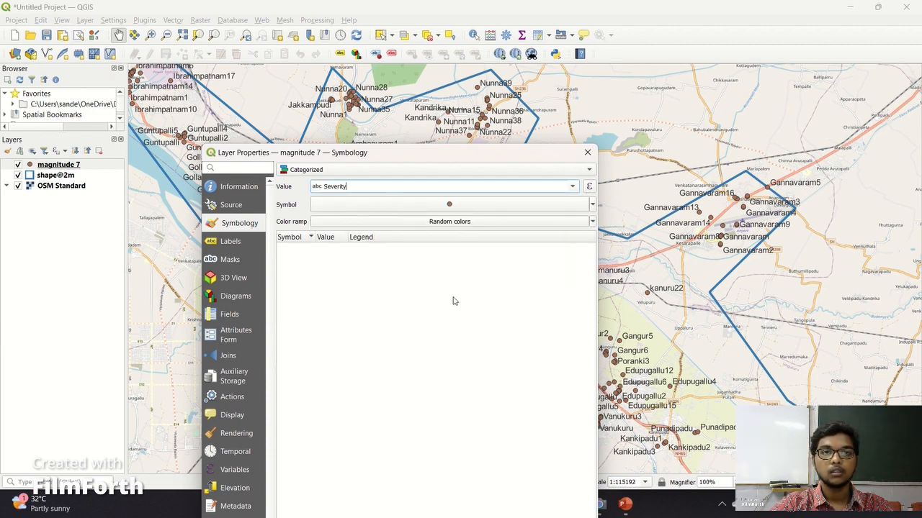
Classify the magnitude 7 layer by severity, remove the all other values category, and apply the symbology.
{"action": "left_click_drag", "start_coordinate": [480, 155], "coordinate": [511, 43]}
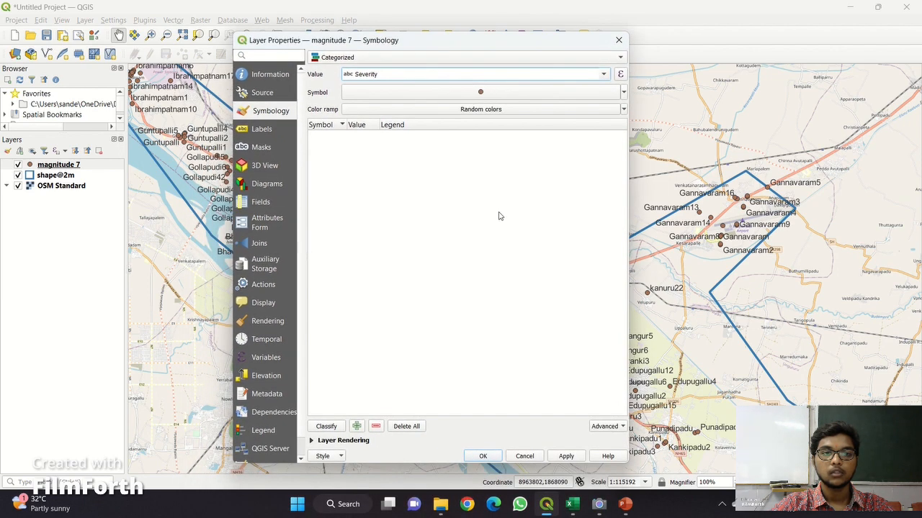
{"action": "left_click", "coordinate": [327, 427]}
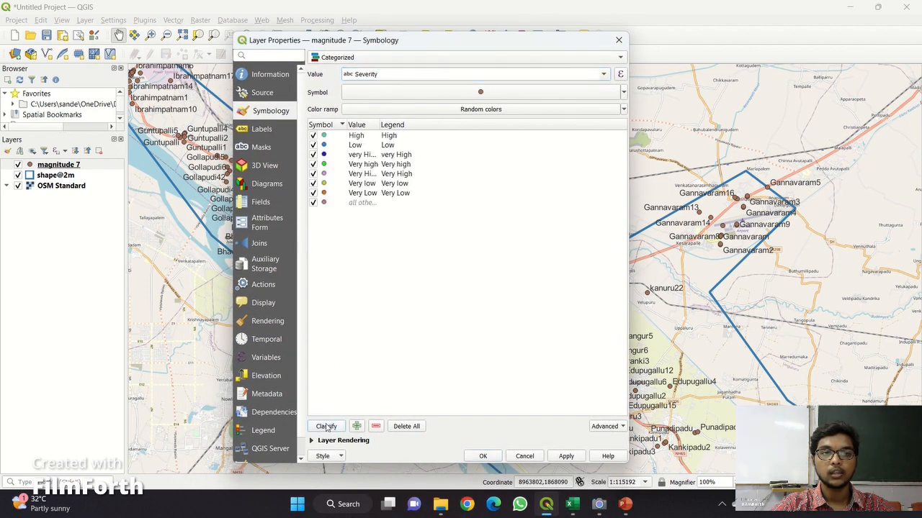
{"action": "right_click", "coordinate": [338, 204]}
{"action": "left_click", "coordinate": [376, 427]}
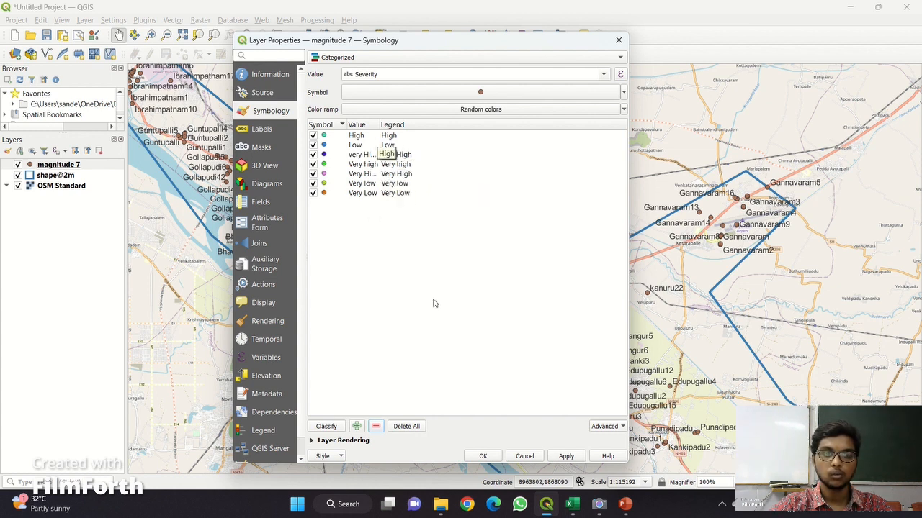
{"action": "left_click", "coordinate": [568, 455]}
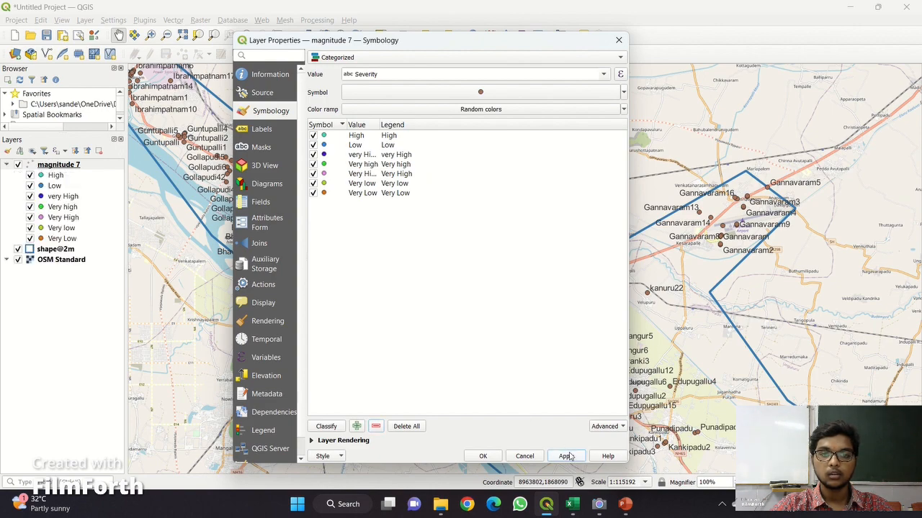
{"action": "left_click", "coordinate": [482, 456]}
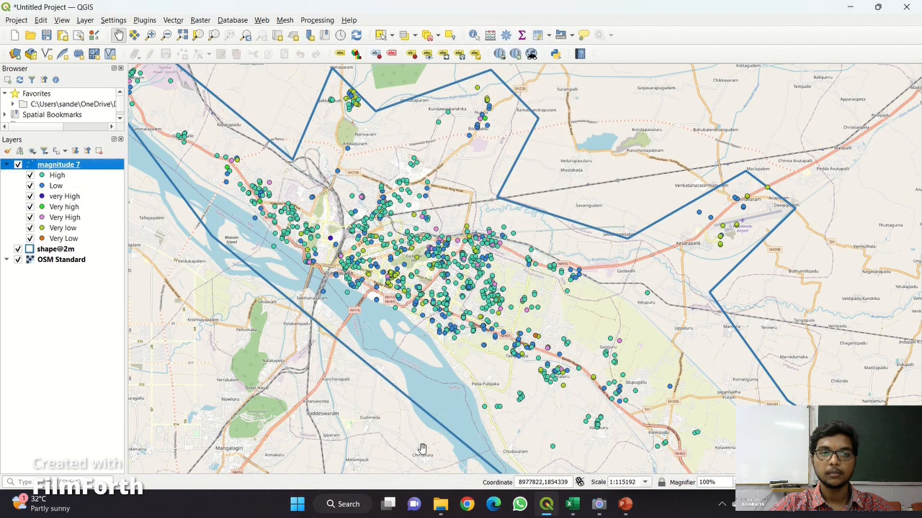
Examine the labelled, severity-coloured points across the Vijayawada study area and in detail around Kanuru.
{"action": "left_click_drag", "start_coordinate": [486, 310], "coordinate": [411, 324]}
{"action": "right_click", "coordinate": [411, 324]}
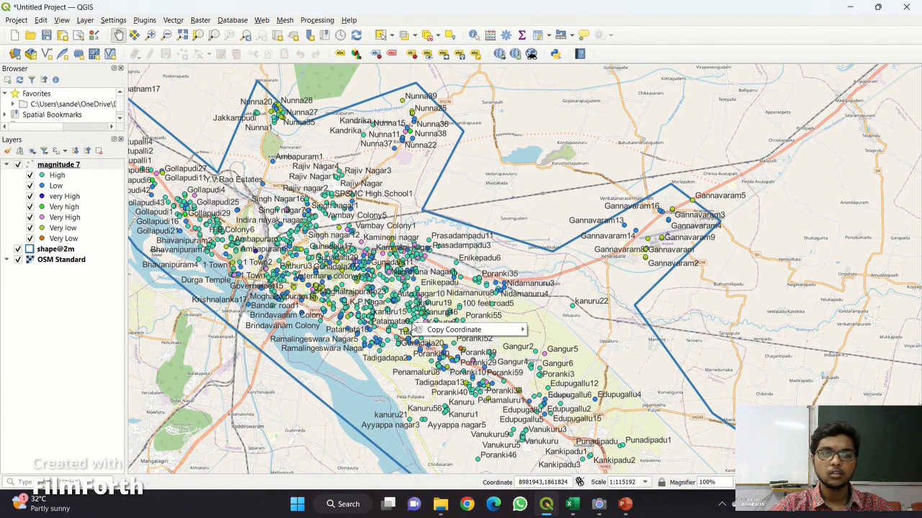
{"action": "left_click_drag", "start_coordinate": [394, 271], "coordinate": [474, 316]}
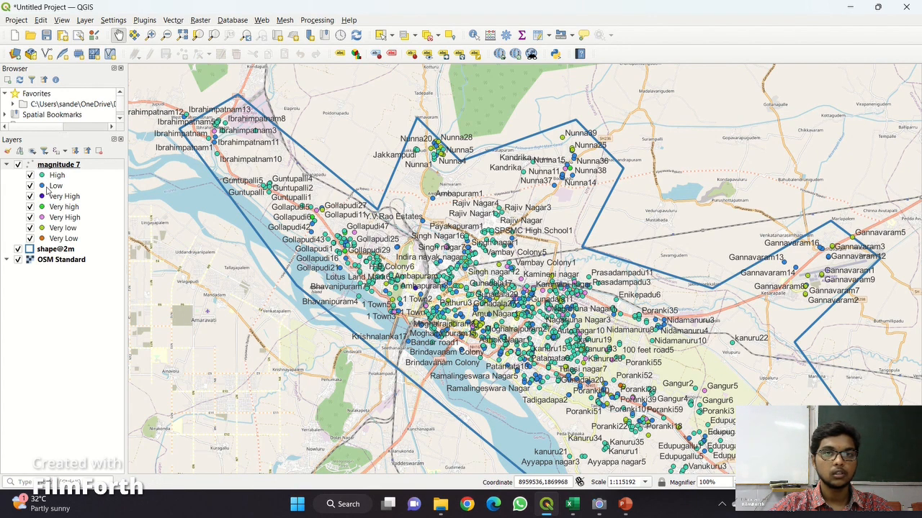
{"action": "left_click_drag", "start_coordinate": [535, 384], "coordinate": [412, 332]}
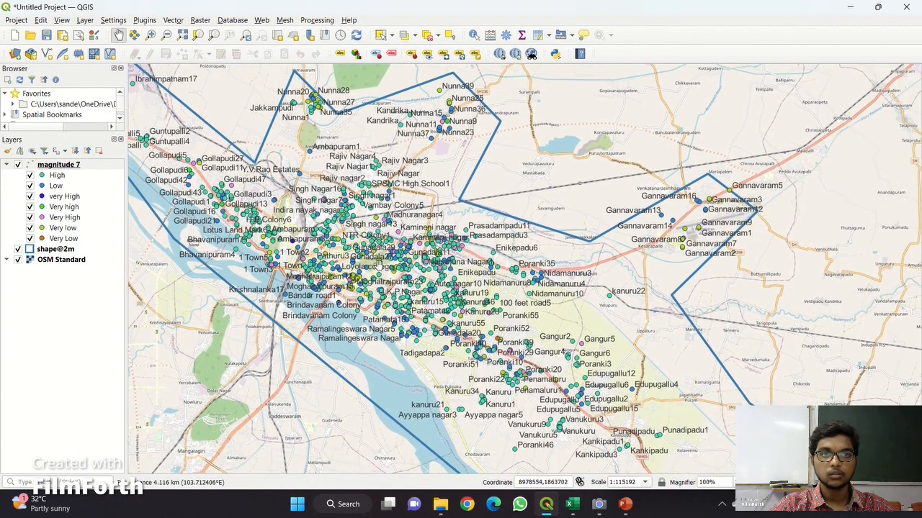
{"action": "scroll", "coordinate": [376, 263], "scroll_direction": "up", "scroll_amount": 1}
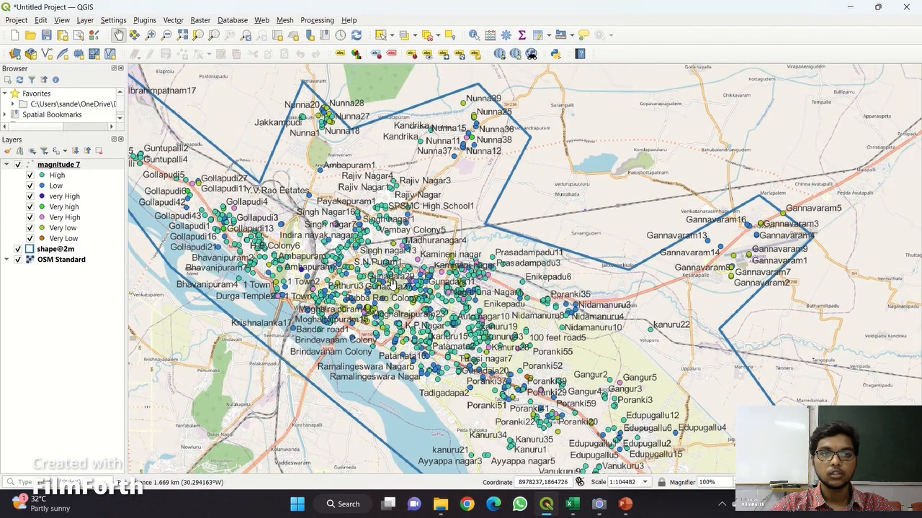
{"action": "scroll", "coordinate": [392, 285], "scroll_direction": "up", "scroll_amount": 3}
{"action": "left_click_drag", "start_coordinate": [493, 334], "coordinate": [452, 310]}
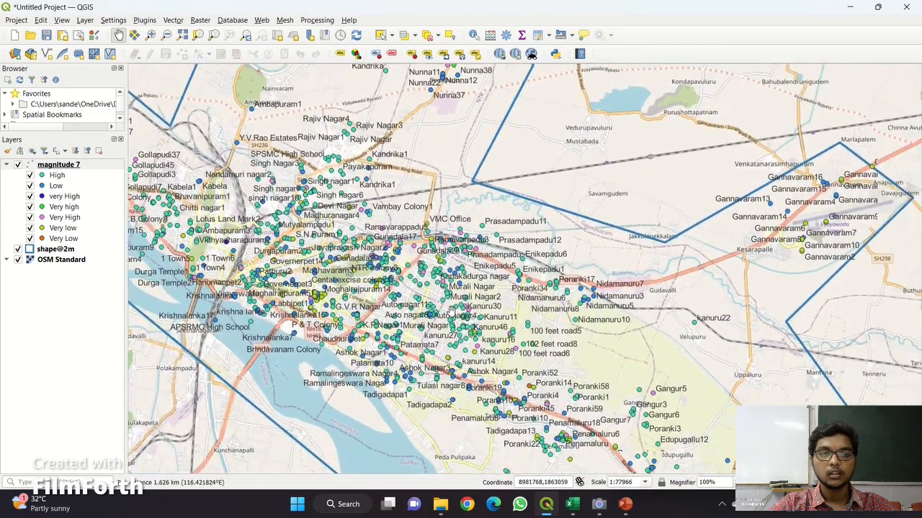
{"action": "scroll", "coordinate": [452, 310], "scroll_direction": "up", "scroll_amount": 4}
{"action": "scroll", "coordinate": [540, 325], "scroll_direction": "up", "scroll_amount": 8}
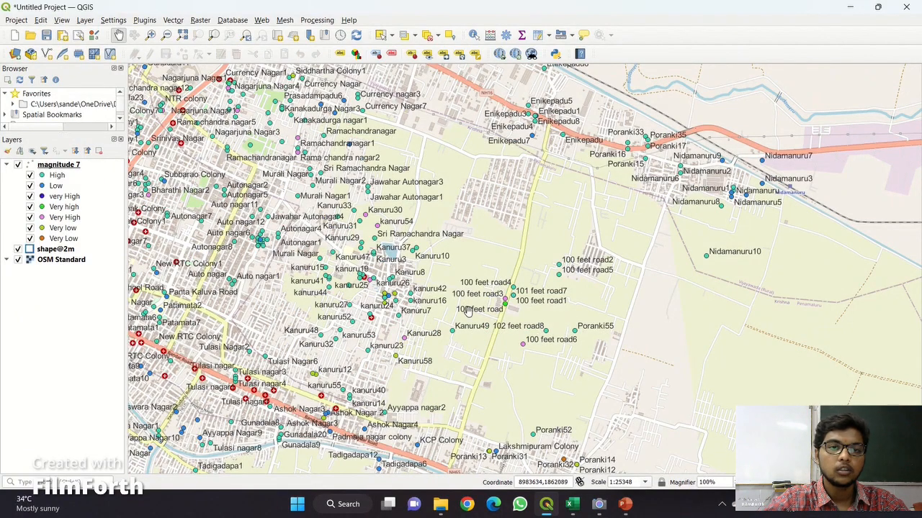
{"action": "scroll", "coordinate": [432, 289], "scroll_direction": "up", "scroll_amount": 5}
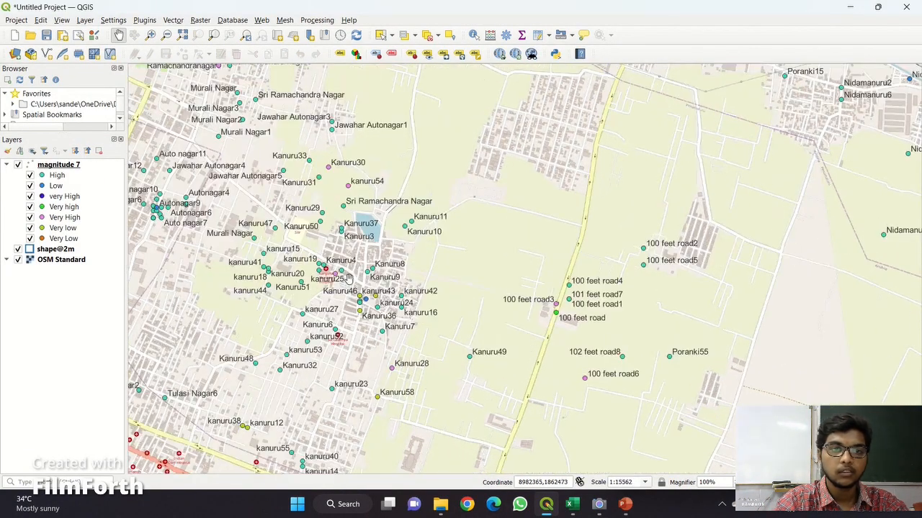
{"action": "scroll", "coordinate": [357, 278], "scroll_direction": "up", "scroll_amount": 4}
{"action": "scroll", "coordinate": [348, 279], "scroll_direction": "down", "scroll_amount": 3}
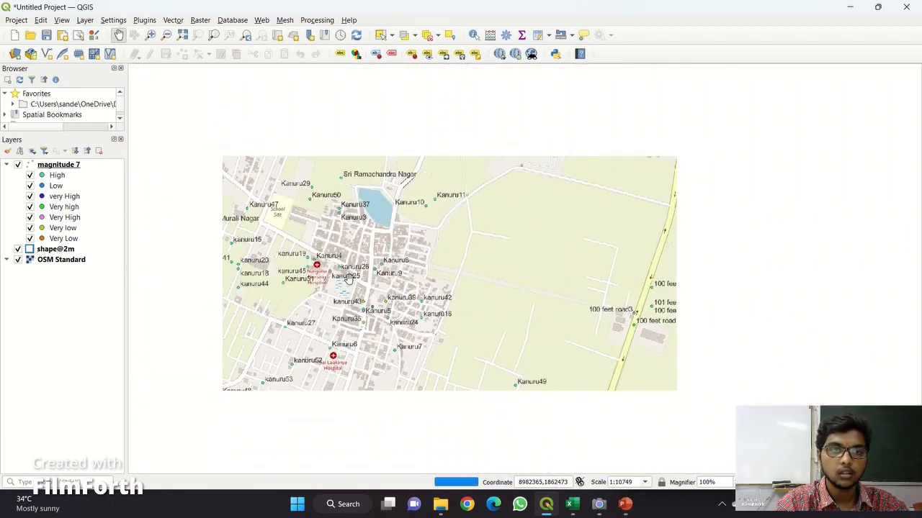
Inspect the labelled severity points around the Narguna Nursing Hospital area of Kanuru at close range.
{"action": "scroll", "coordinate": [392, 263], "scroll_direction": "up", "scroll_amount": 3}
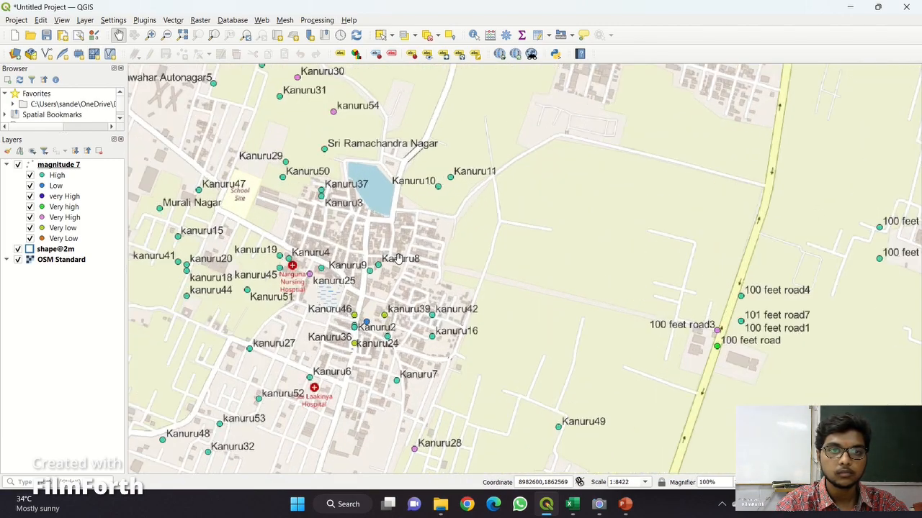
{"action": "scroll", "coordinate": [370, 268], "scroll_direction": "up", "scroll_amount": 2}
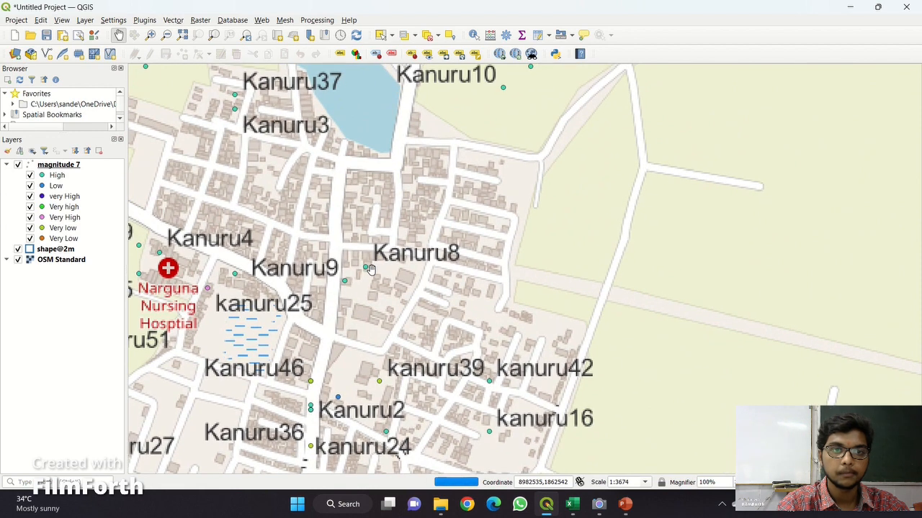
{"action": "left_click_drag", "start_coordinate": [312, 299], "coordinate": [345, 301]}
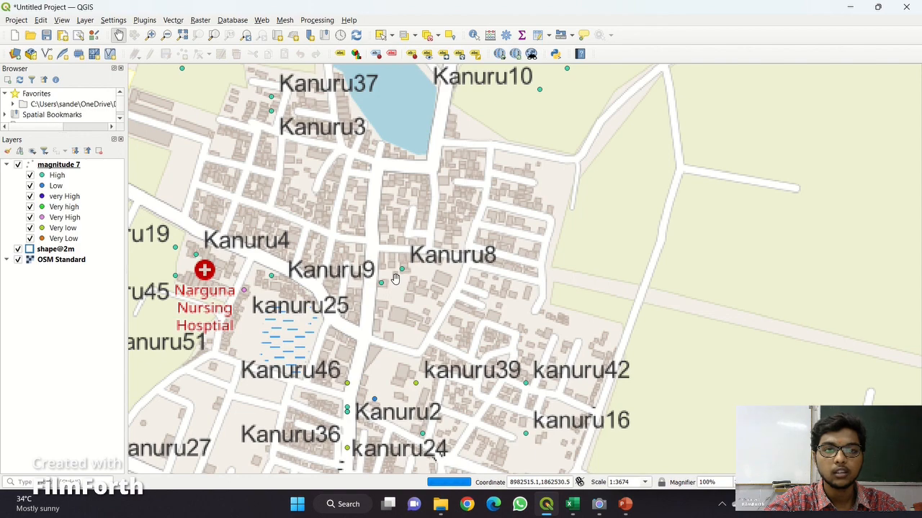
{"action": "scroll", "coordinate": [396, 279], "scroll_direction": "down", "scroll_amount": 2}
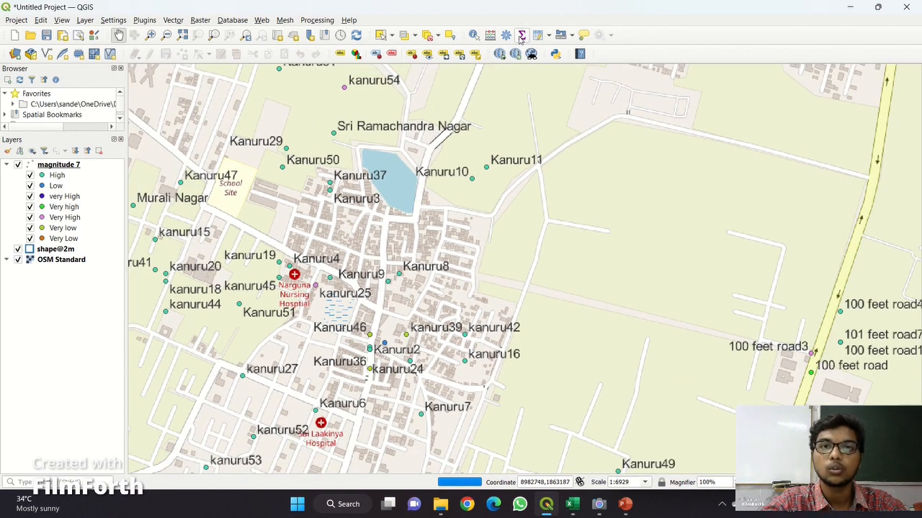
Start an IDW interpolation and add the magnitude 7 layer as input with LPI as the interpolation attribute.
{"action": "left_click", "coordinate": [508, 35]}
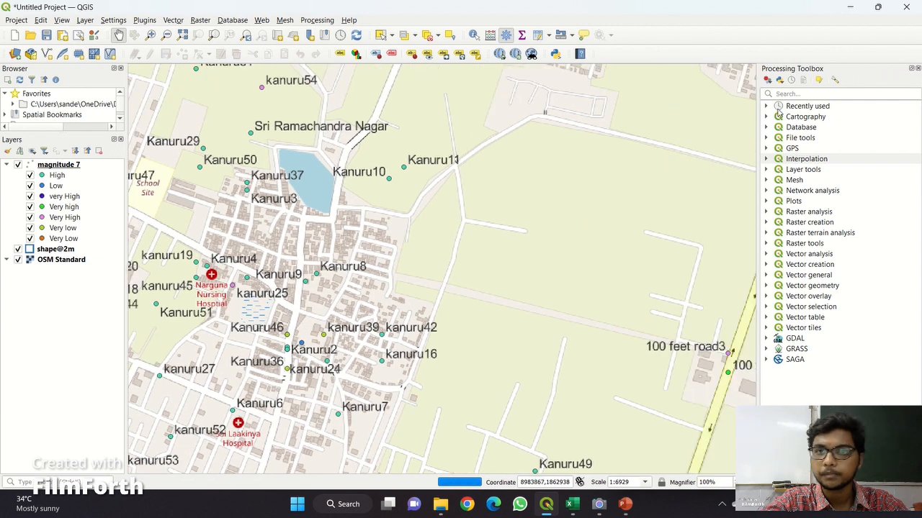
{"action": "double_click", "coordinate": [819, 159]}
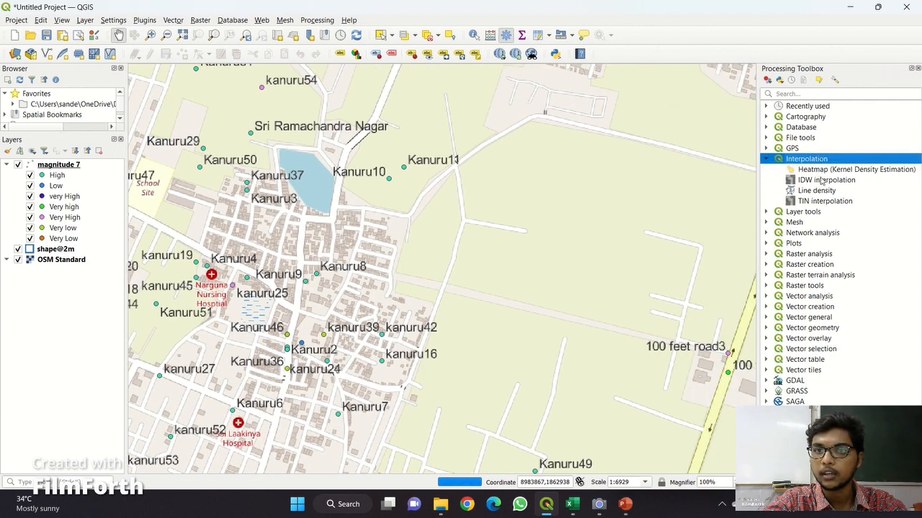
{"action": "double_click", "coordinate": [821, 181]}
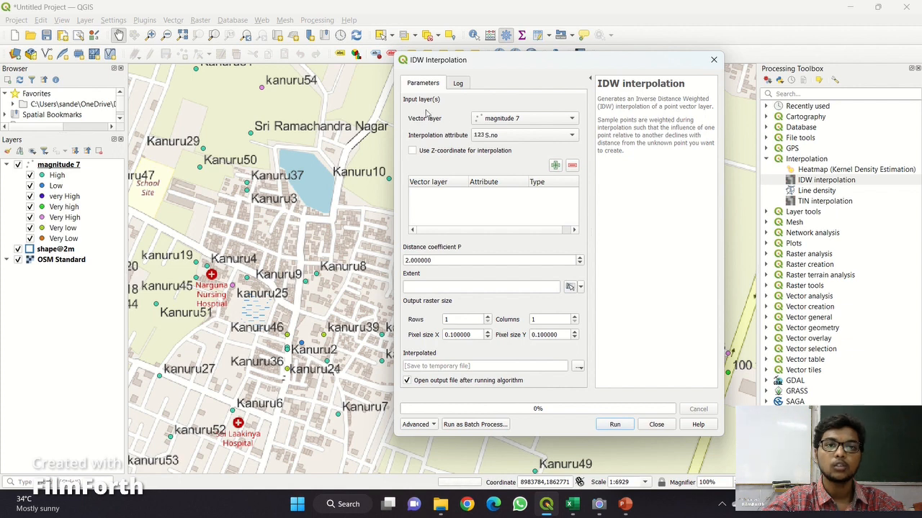
{"action": "left_click", "coordinate": [532, 138]}
{"action": "left_click", "coordinate": [527, 169]}
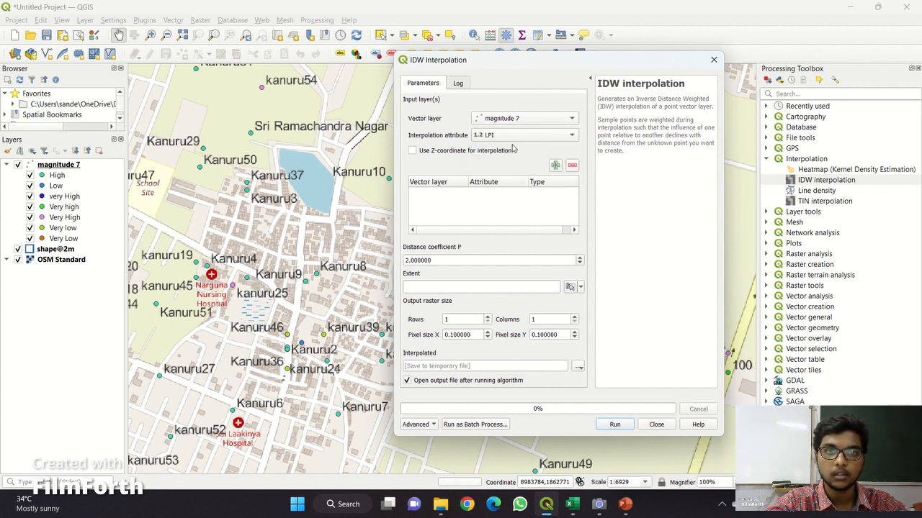
{"action": "left_click", "coordinate": [554, 166]}
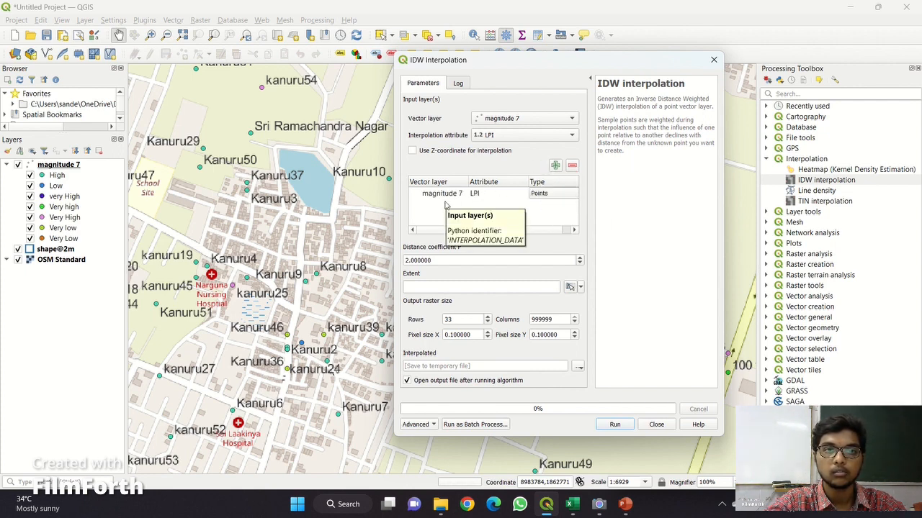
Calculate the interpolation extent from the shape@2m layer and set the output raster to 2000 rows.
{"action": "left_click", "coordinate": [570, 288]}
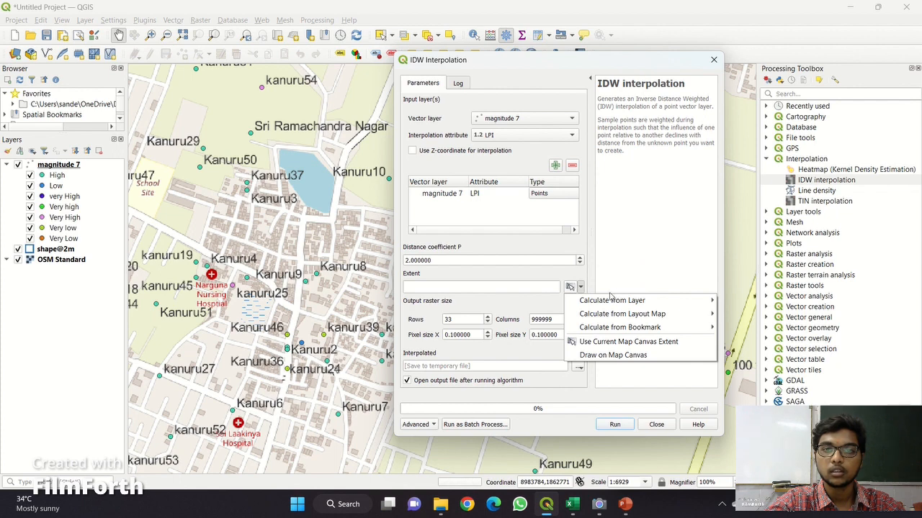
{"action": "mouse_move", "coordinate": [617, 300]}
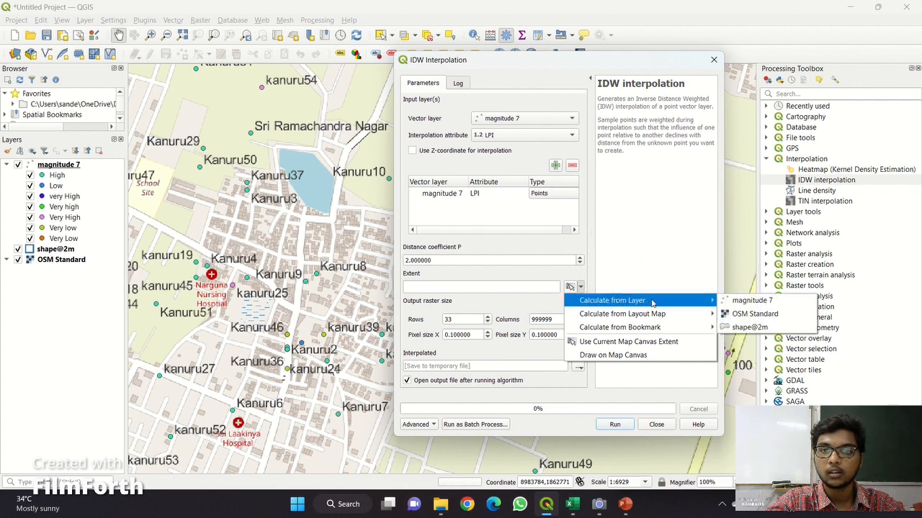
{"action": "left_click", "coordinate": [767, 327]}
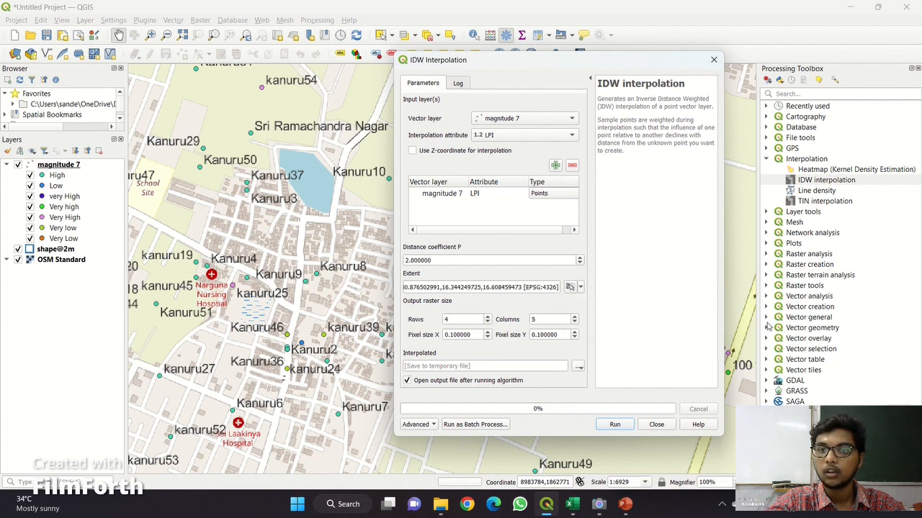
{"action": "double_click", "coordinate": [451, 319]}
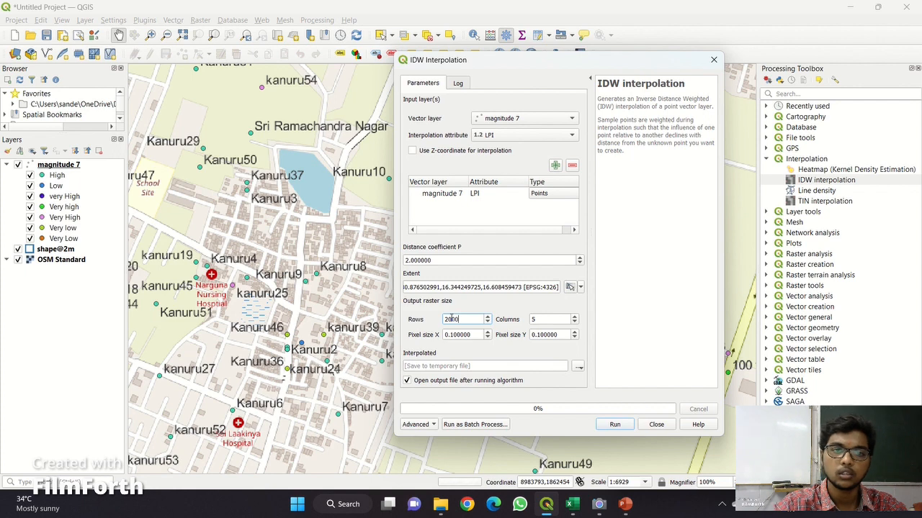
{"action": "left_click", "coordinate": [478, 353]}
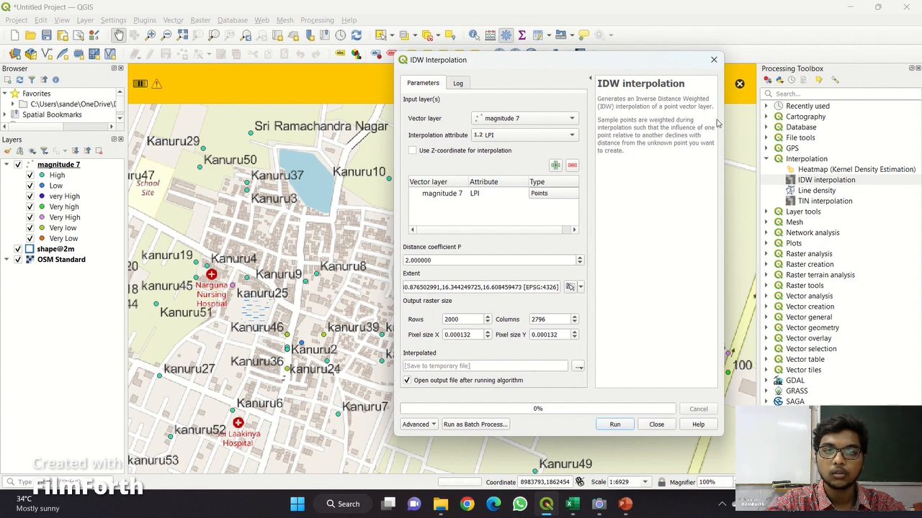
{"action": "left_click", "coordinate": [740, 84]}
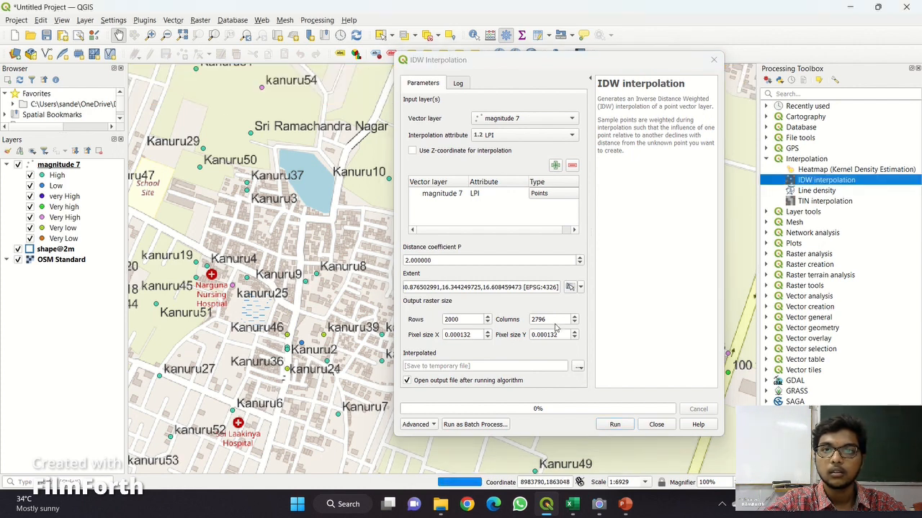
Set the interpolated output to a TIF file named "vij IDW" in the data folder and run the interpolation.
{"action": "left_click", "coordinate": [578, 367]}
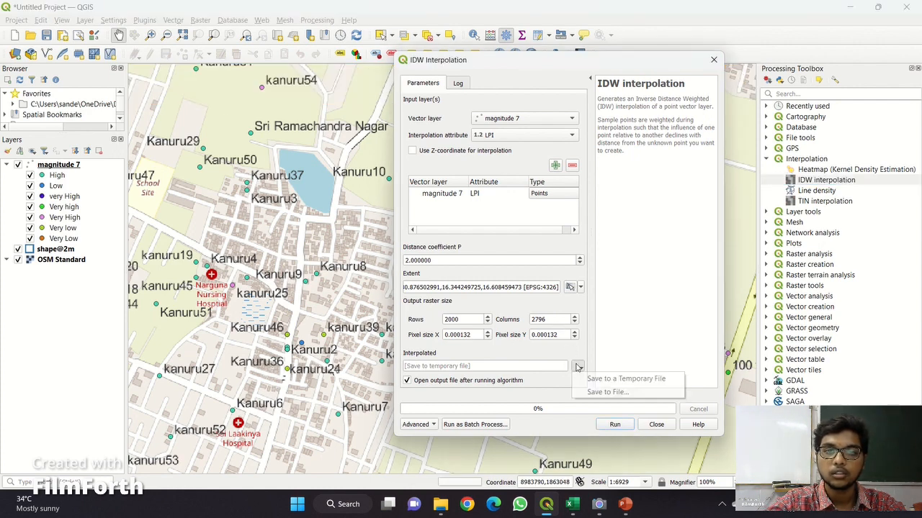
{"action": "left_click", "coordinate": [605, 392]}
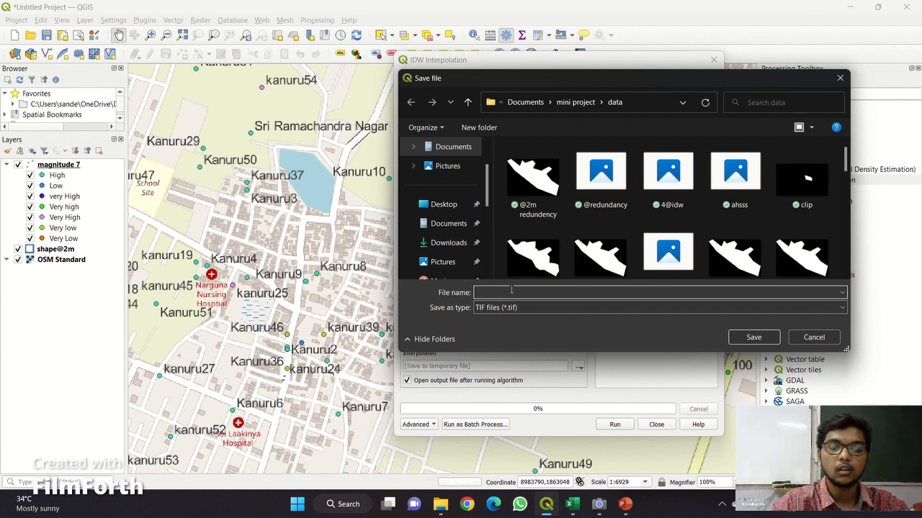
{"action": "type", "text": "vj"}
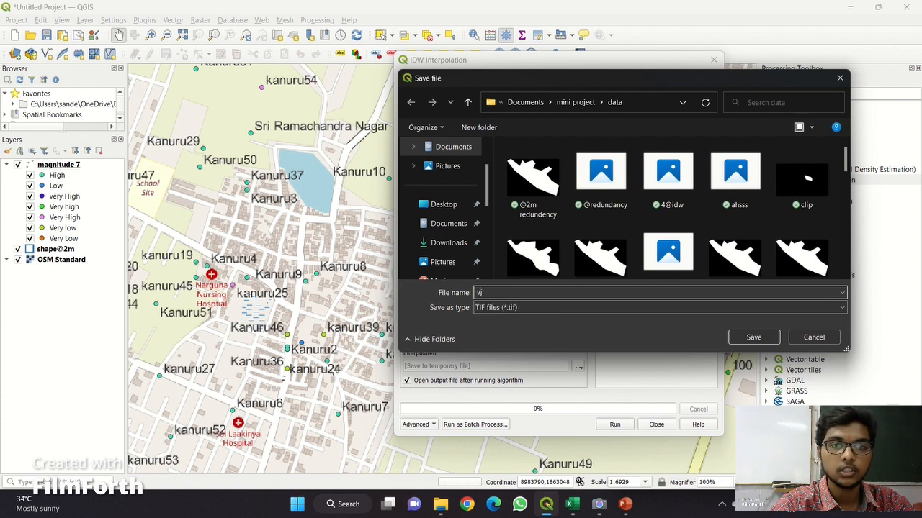
{"action": "key", "text": "BackSpace"}
{"action": "type", "text": "i"}
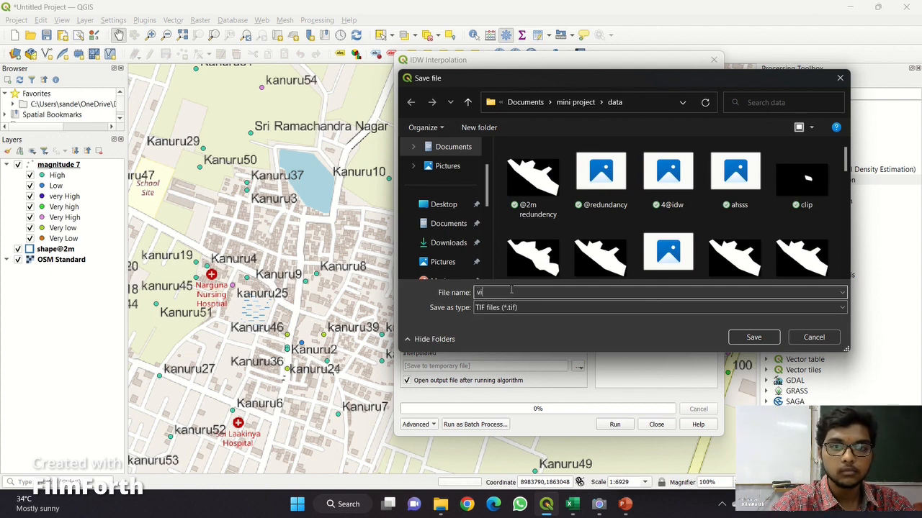
{"action": "type", "text": "j"}
{"action": "key", "text": "Caps_Lock"}
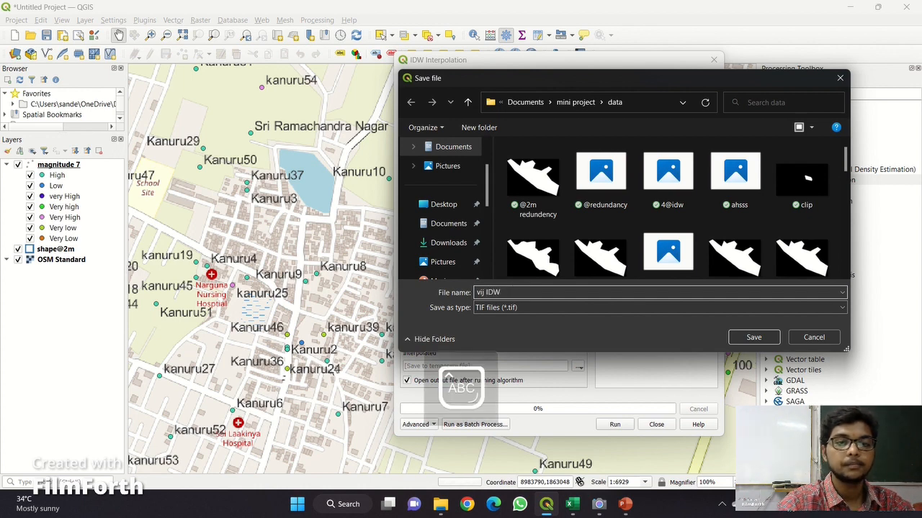
{"action": "left_click", "coordinate": [753, 337]}
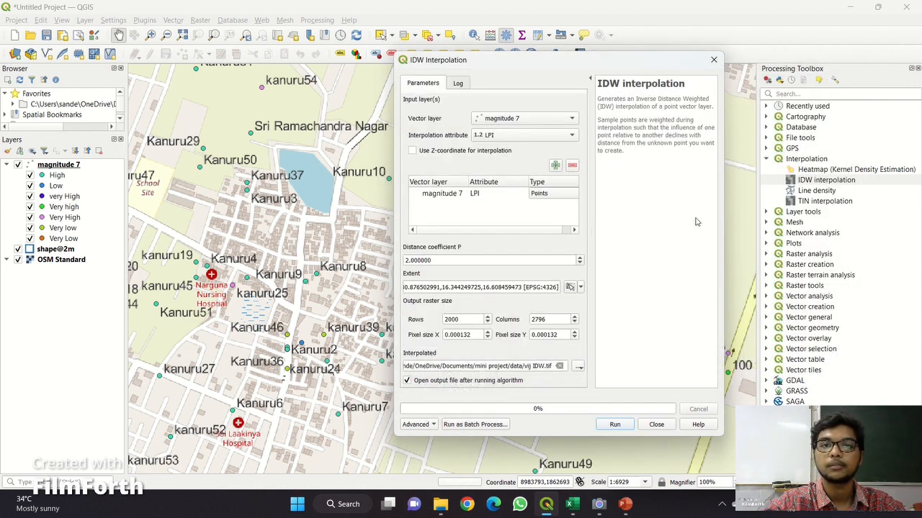
{"action": "left_click", "coordinate": [614, 424]}
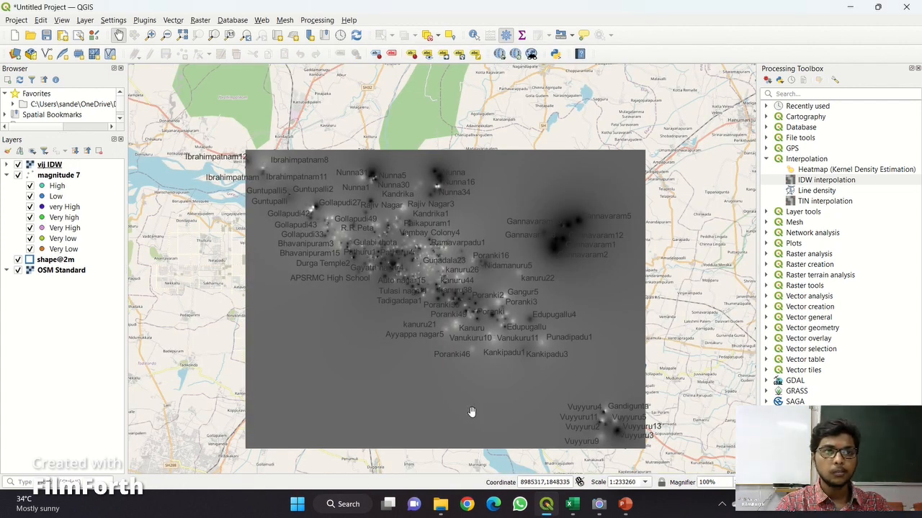
Start Clip Raster by Mask Layer on the vij IDW raster with shape@2m as the mask layer.
{"action": "mouse_move", "coordinate": [429, 303]}
{"action": "left_mouse_down"}
{"action": "mouse_move", "coordinate": [472, 276]}
{"action": "mouse_move", "coordinate": [412, 305]}
{"action": "left_mouse_up"}
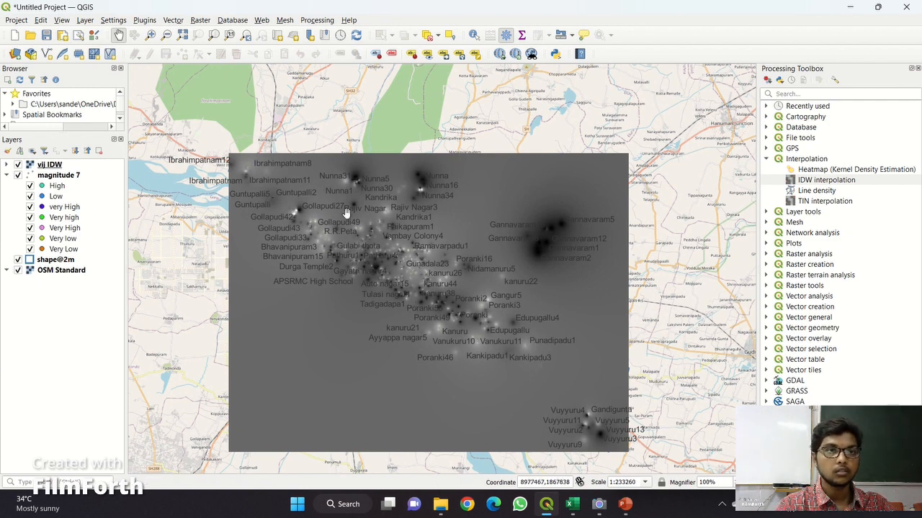
{"action": "left_click", "coordinate": [201, 22]}
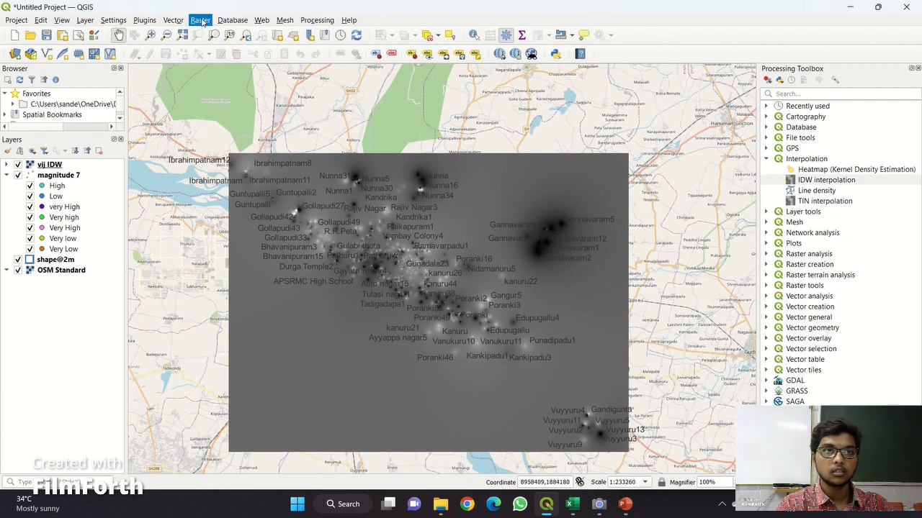
{"action": "mouse_move", "coordinate": [257, 101]}
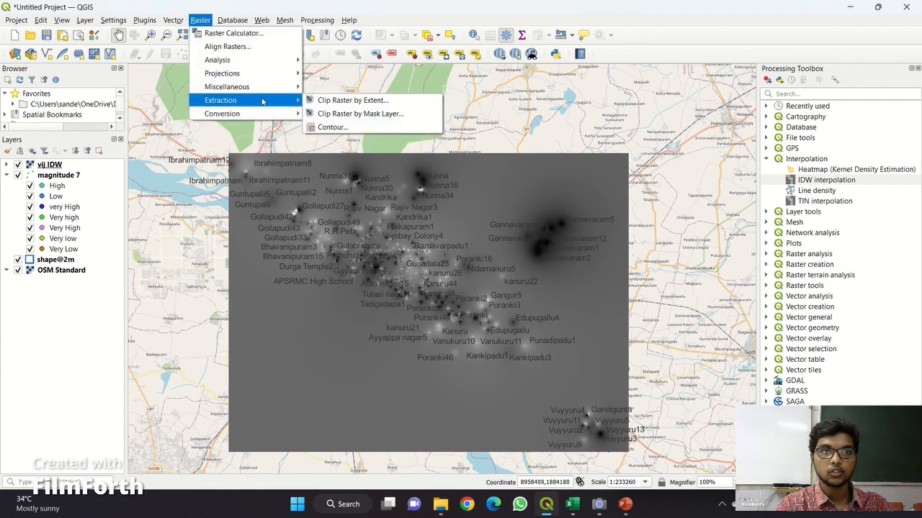
{"action": "left_click", "coordinate": [353, 113]}
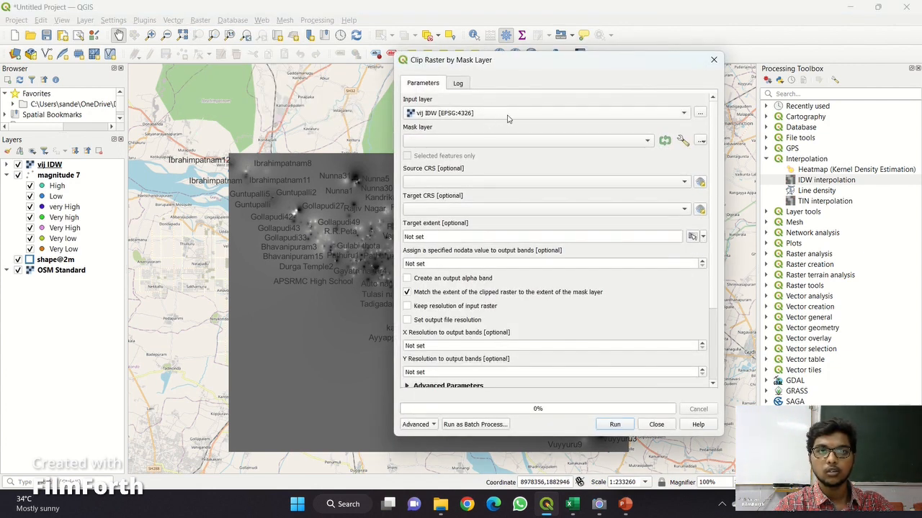
{"action": "left_click", "coordinate": [647, 144]}
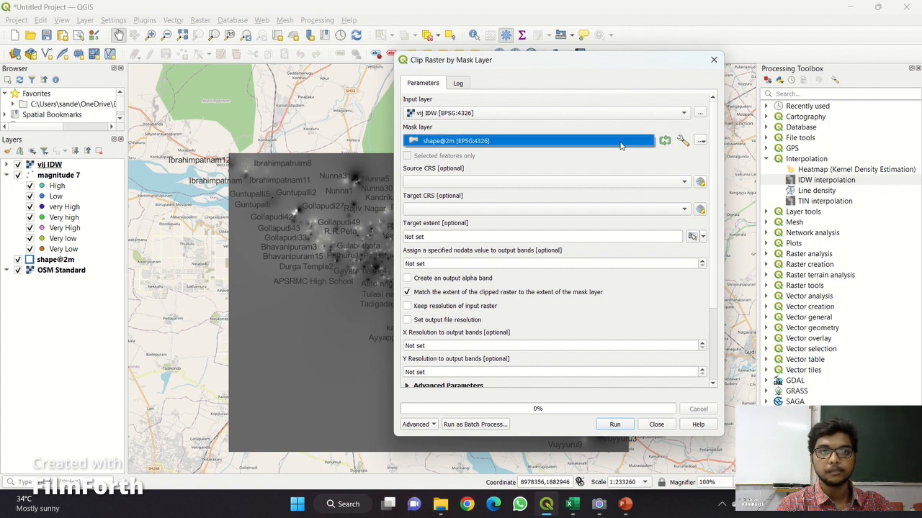
{"action": "left_click", "coordinate": [621, 145]}
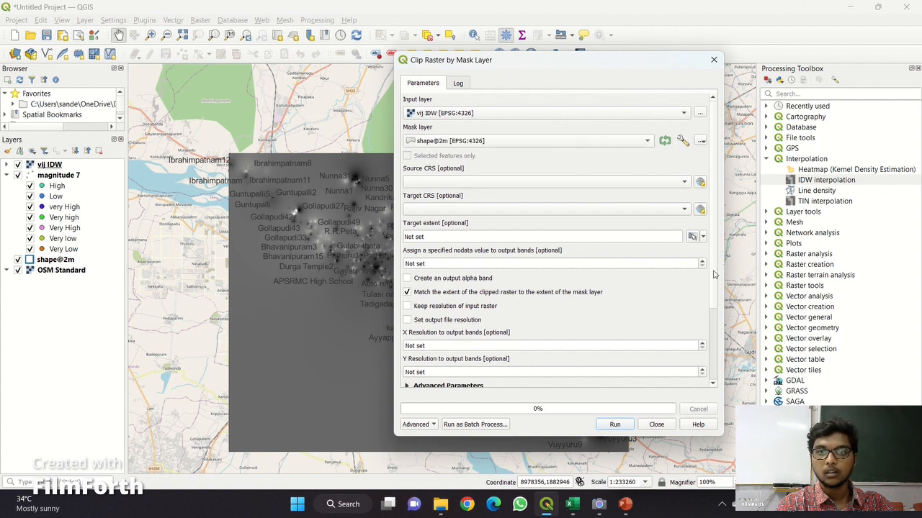
Set the clipped output to a TIF file named "VJ Mask LAYER" in the data folder and run the clip.
{"action": "scroll", "coordinate": [713, 274], "scroll_direction": "down", "scroll_amount": 3}
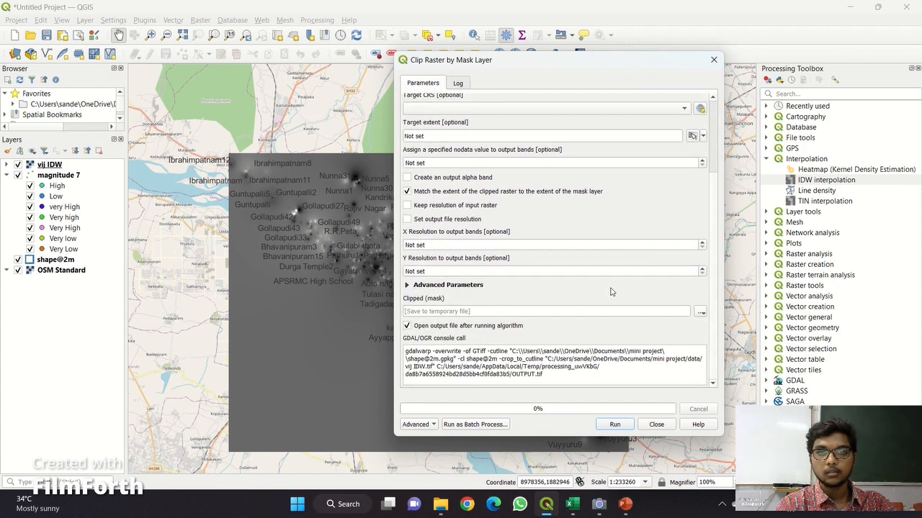
{"action": "left_click", "coordinate": [699, 311]}
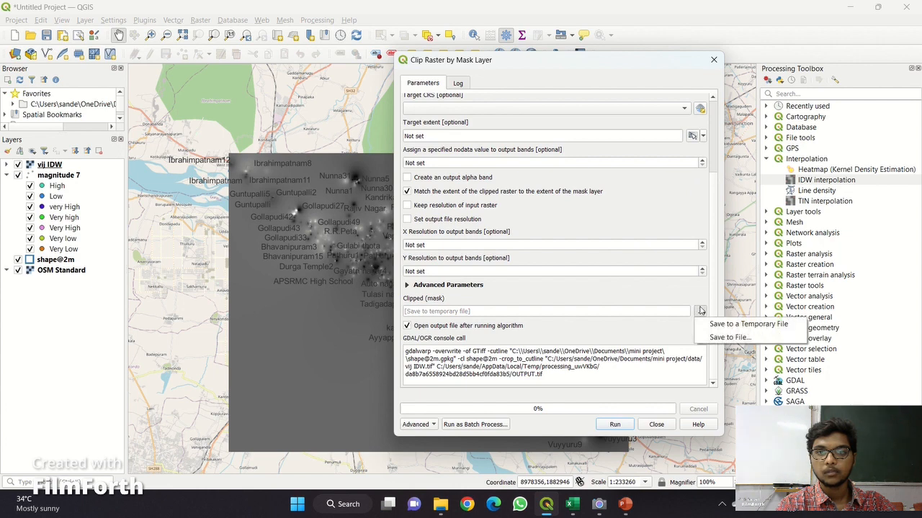
{"action": "left_click", "coordinate": [731, 337]}
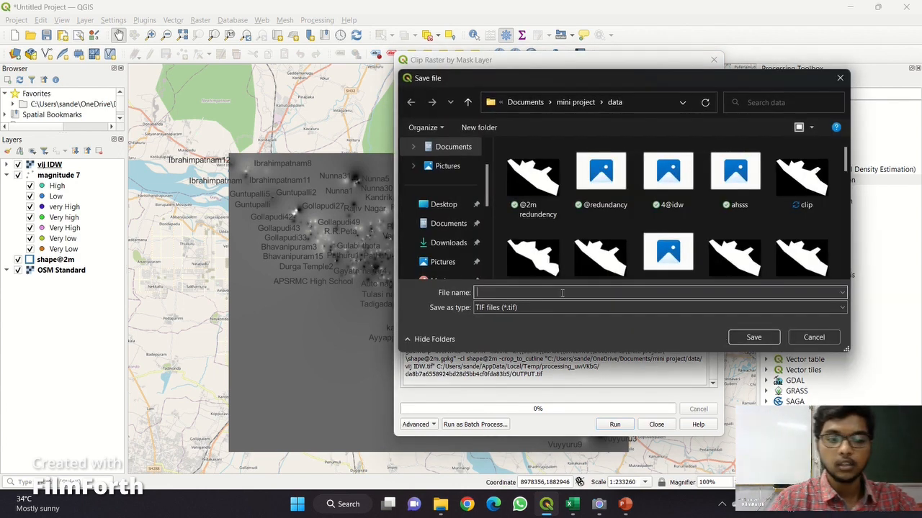
{"action": "type", "text": "Vij M"}
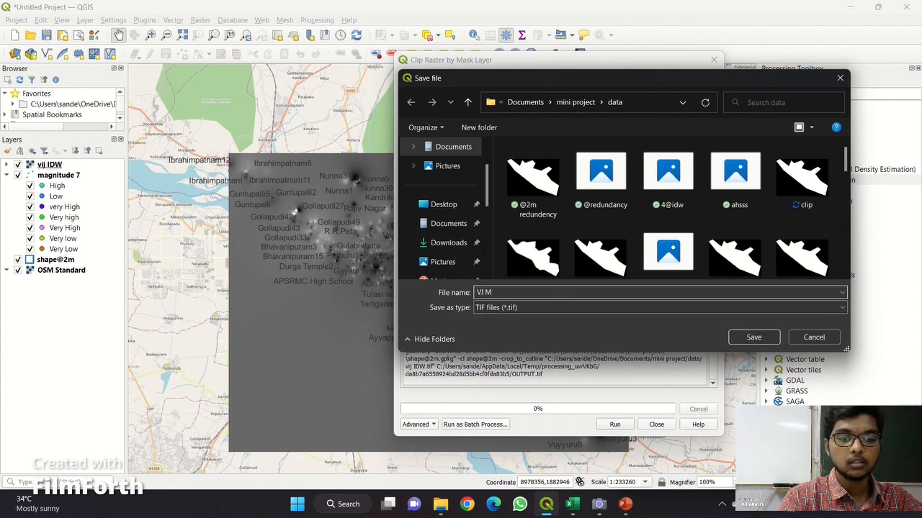
{"action": "key", "text": "Caps_Lock"}
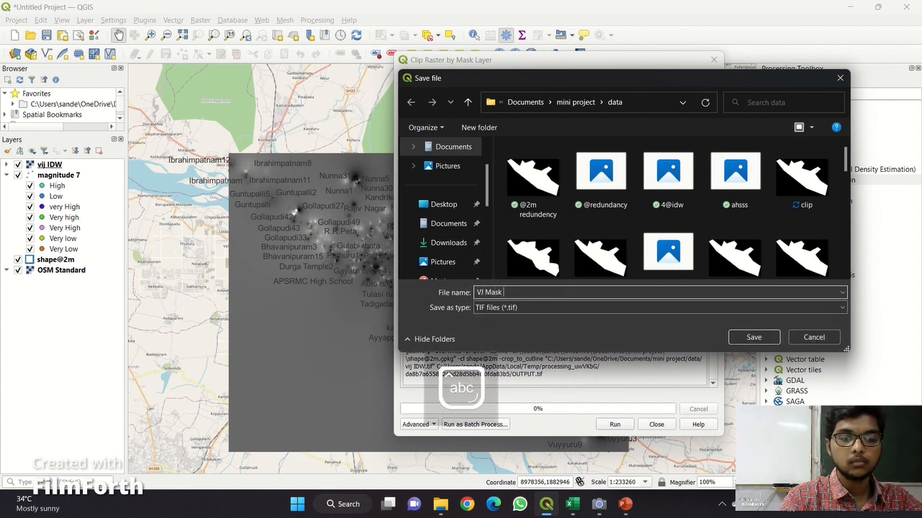
{"action": "key", "text": "Caps_Lock"}
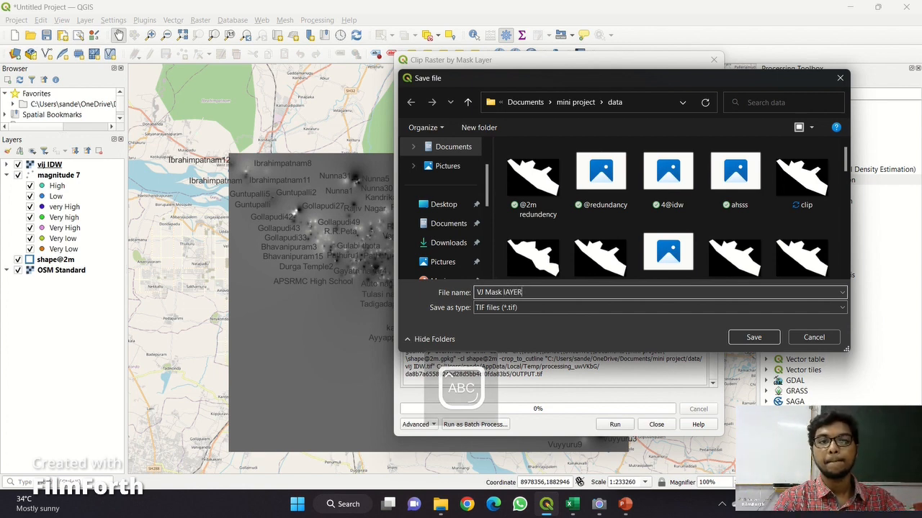
{"action": "left_click", "coordinate": [506, 293]}
{"action": "key", "text": "BackSpace"}
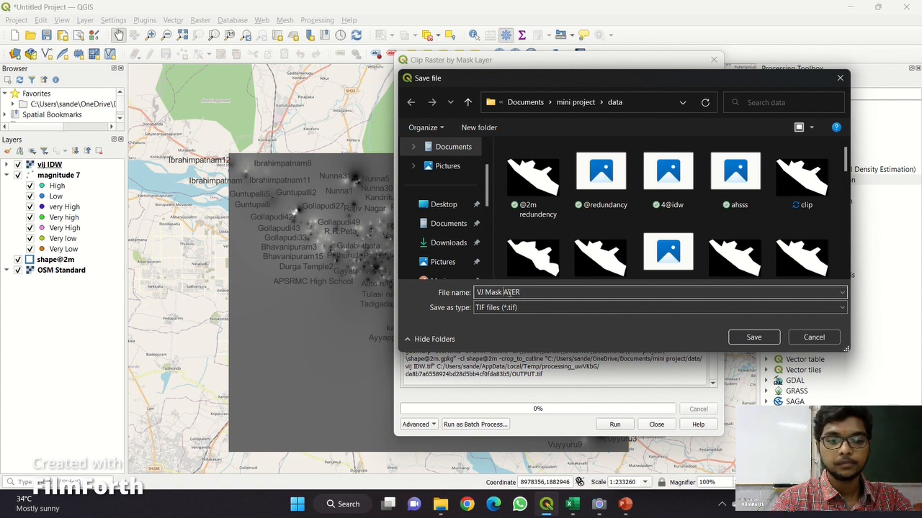
{"action": "type", "text": "L"}
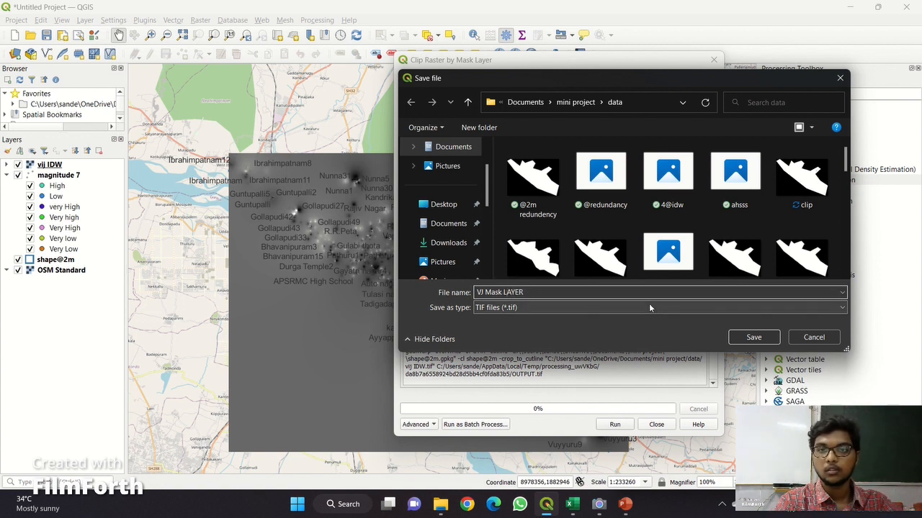
{"action": "left_click", "coordinate": [753, 337]}
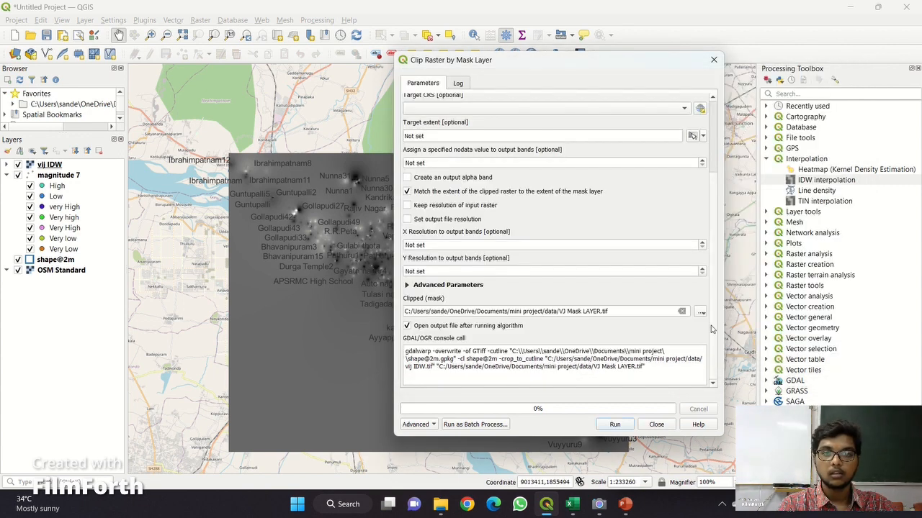
{"action": "left_click", "coordinate": [624, 424]}
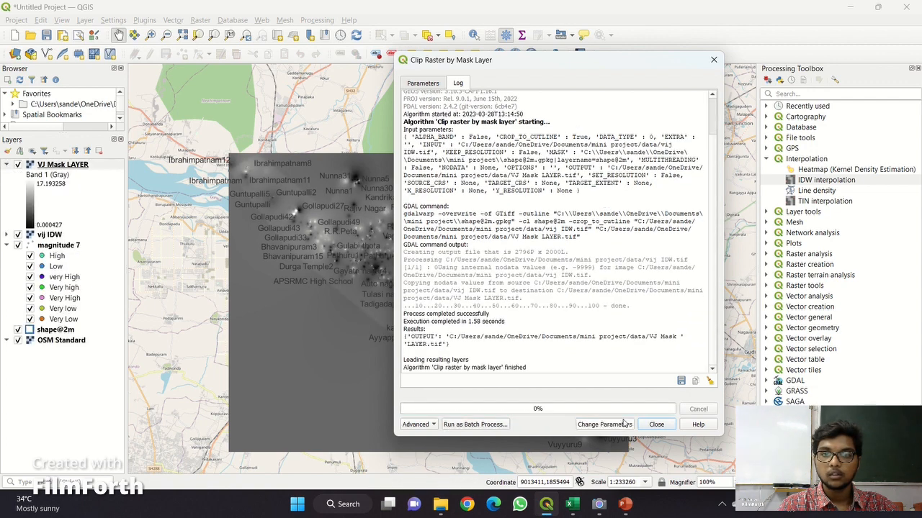
{"action": "left_click", "coordinate": [661, 424]}
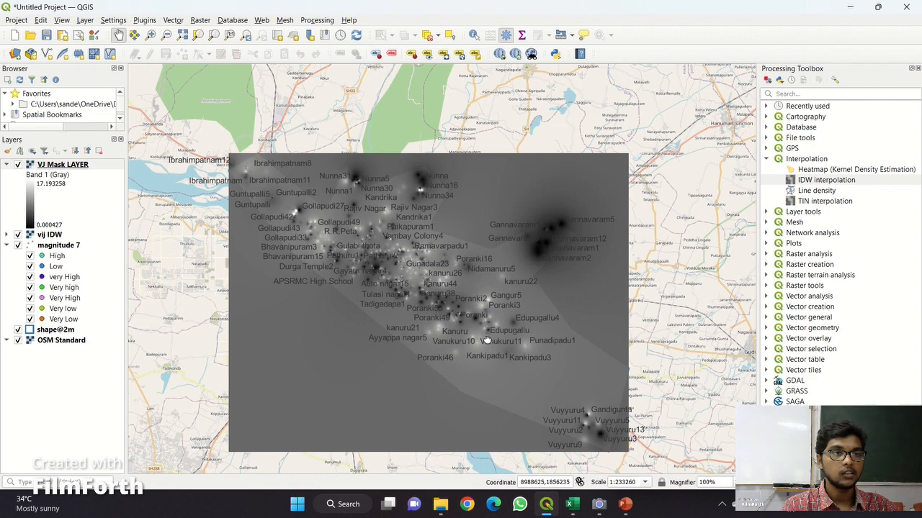
Hide the vij IDW layer so only the clipped raster is displayed over the base map.
{"action": "left_click_drag", "start_coordinate": [487, 340], "coordinate": [562, 352]}
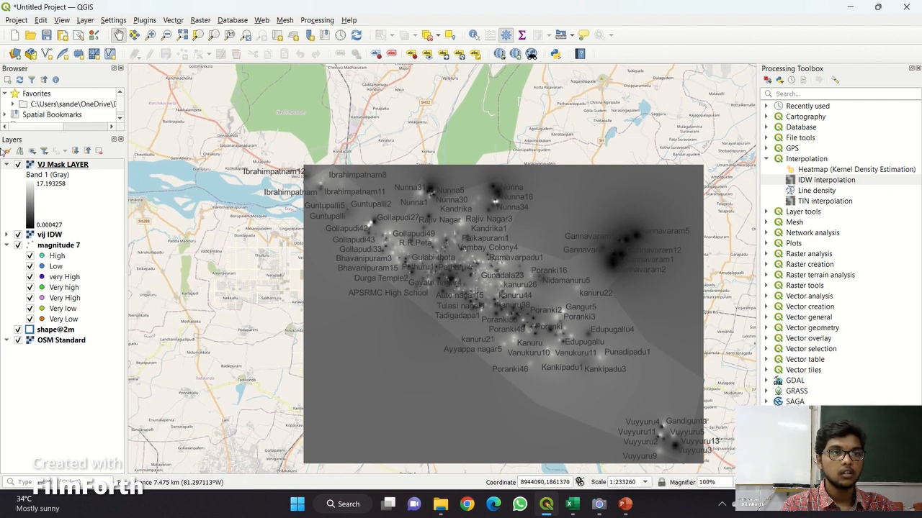
{"action": "left_click", "coordinate": [18, 234]}
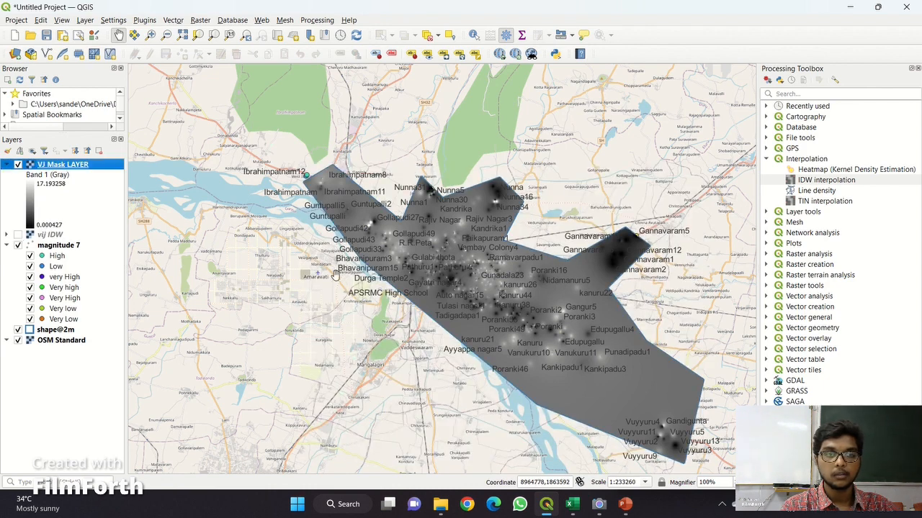
{"action": "left_click_drag", "start_coordinate": [424, 295], "coordinate": [358, 273]}
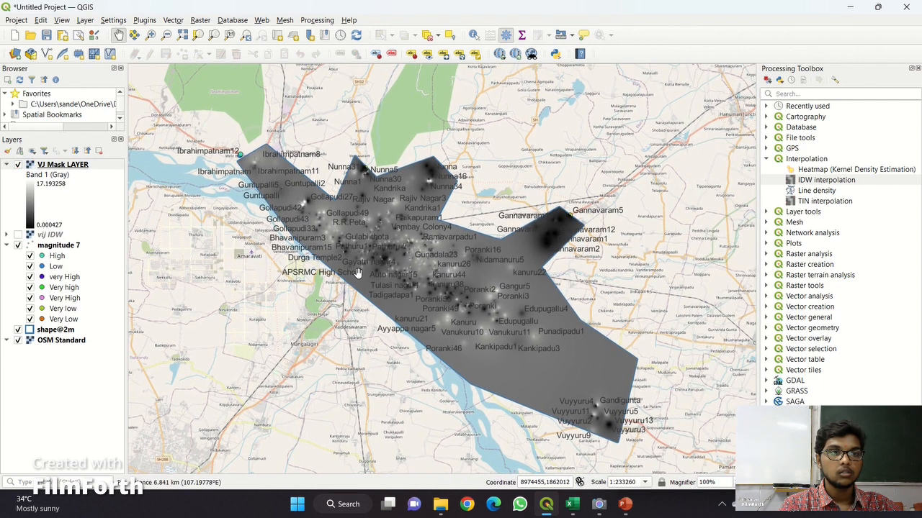
Open the symbology properties of VJ Mask LAYER and set the render type to Singleband pseudocolor.
{"action": "left_click", "coordinate": [84, 168]}
{"action": "right_click", "coordinate": [85, 169]}
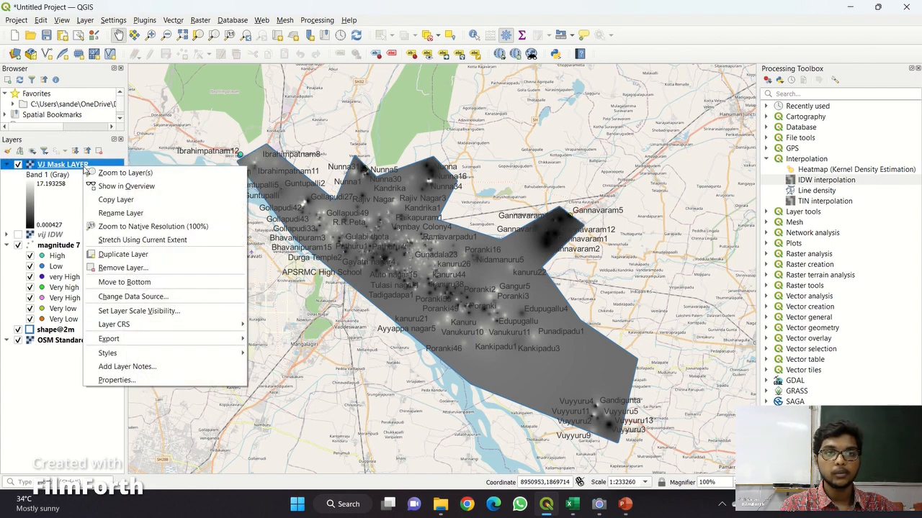
{"action": "left_click", "coordinate": [213, 380]}
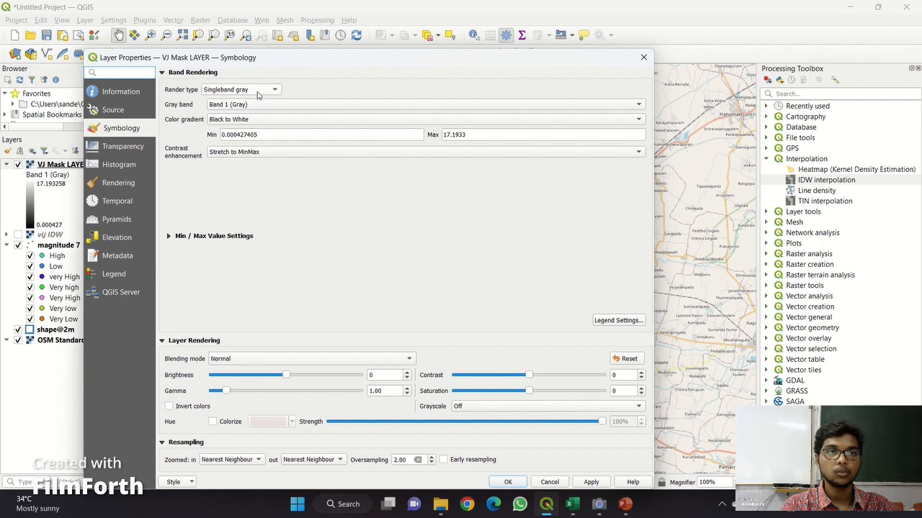
{"action": "left_click", "coordinate": [258, 93]}
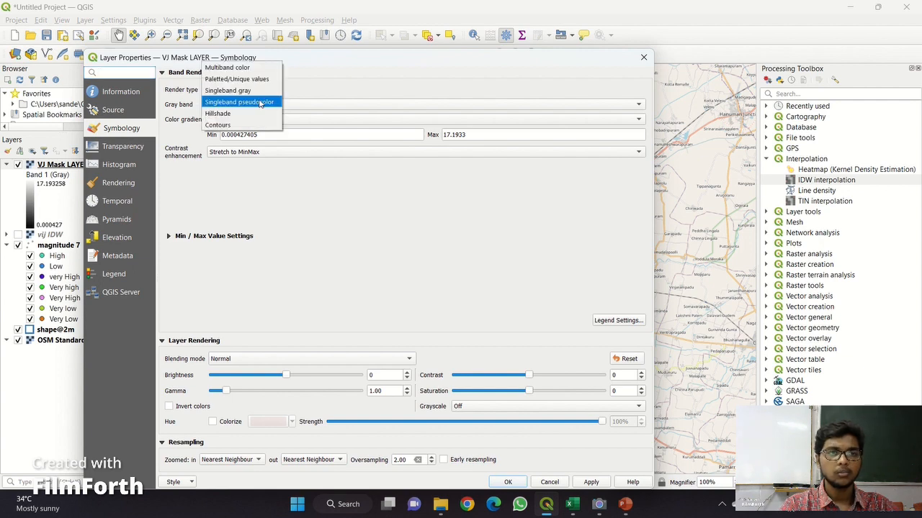
{"action": "left_click", "coordinate": [260, 102]}
Delete all the default colour classes from the VJ Mask LAYER pseudocolor table.
{"action": "left_click", "coordinate": [286, 232]}
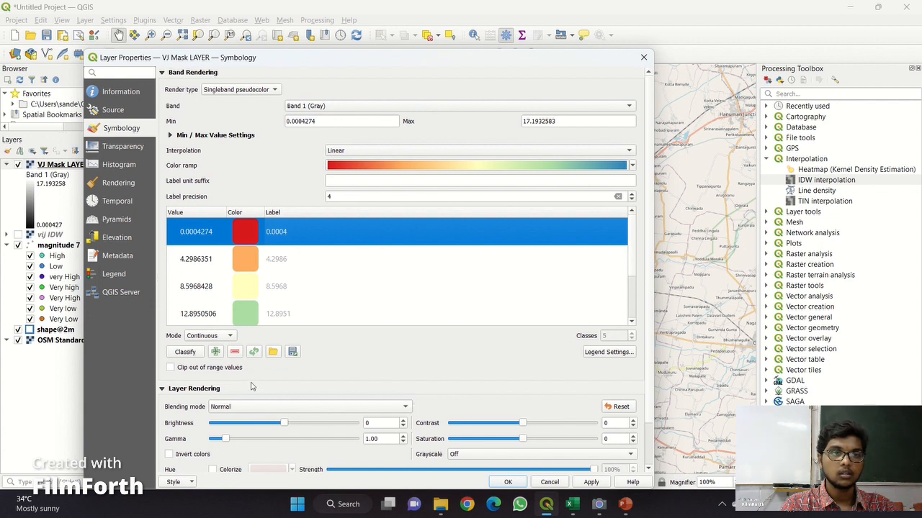
{"action": "left_click", "coordinate": [235, 352]}
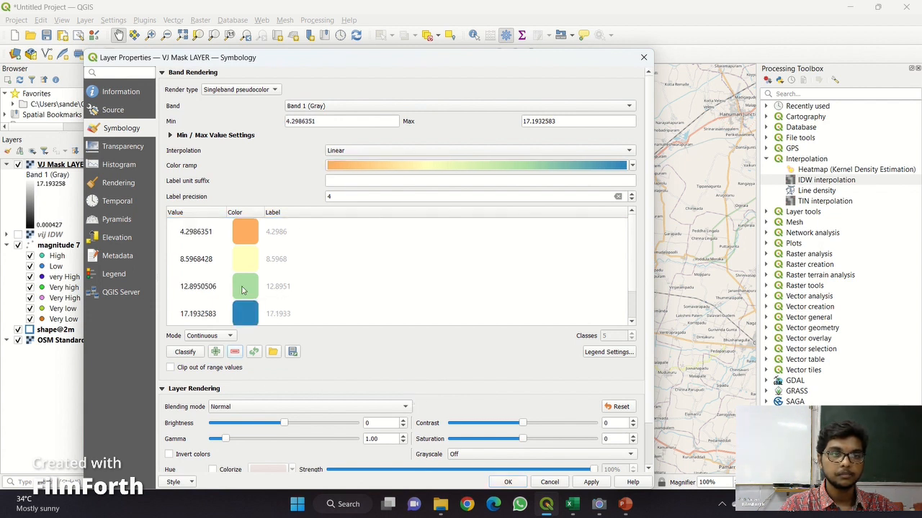
{"action": "left_click", "coordinate": [262, 245]}
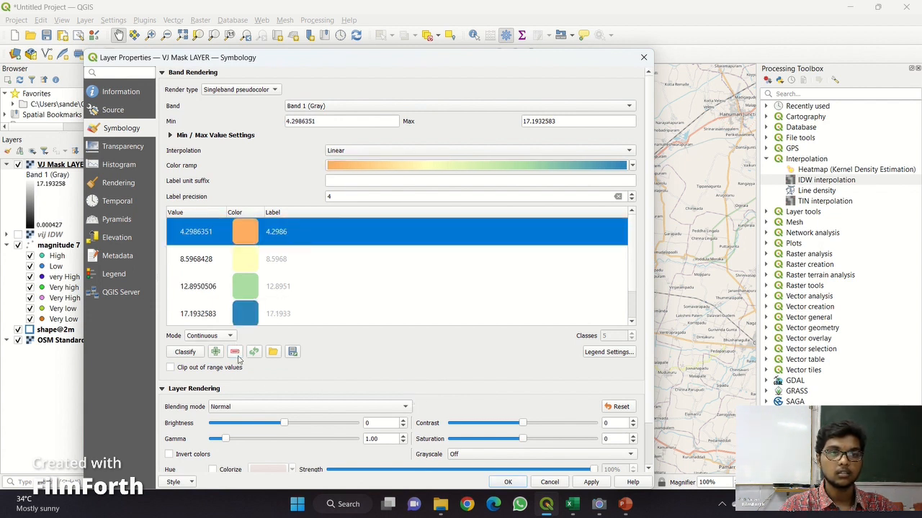
{"action": "left_click", "coordinate": [235, 352]}
{"action": "left_click", "coordinate": [269, 245]}
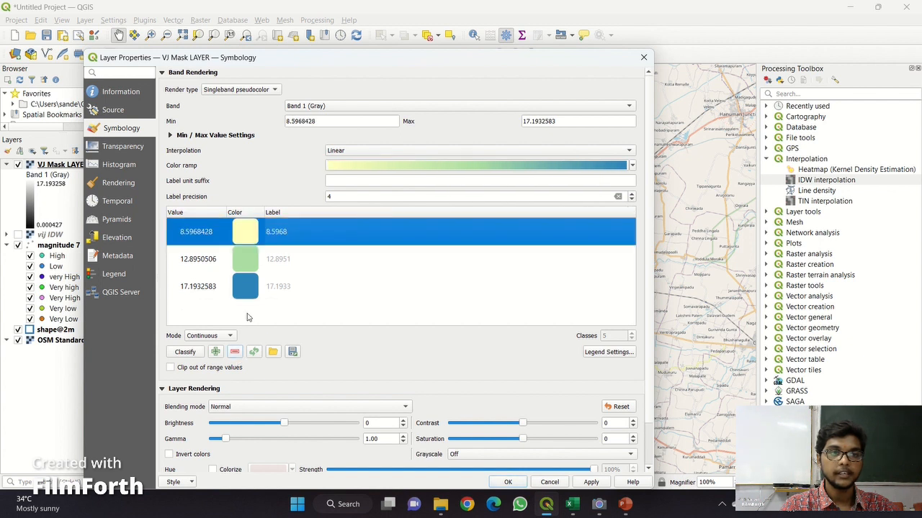
{"action": "left_click", "coordinate": [235, 351]}
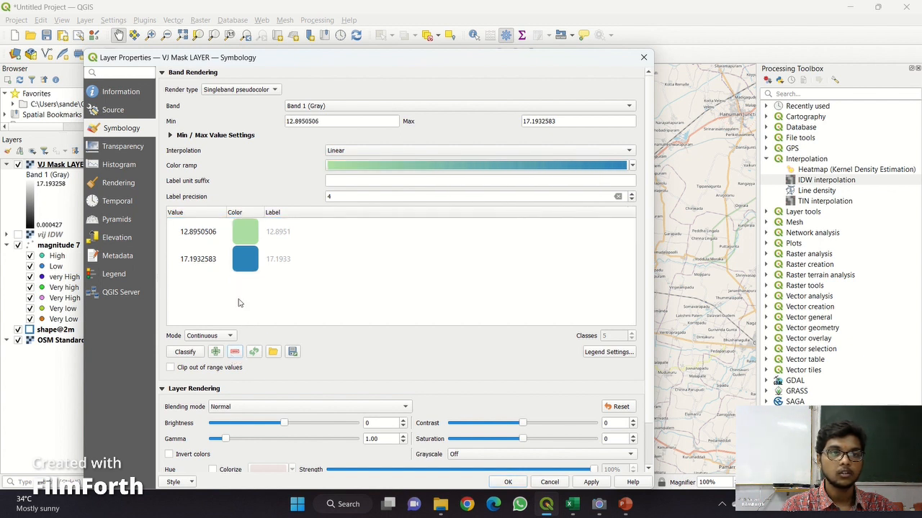
{"action": "left_click", "coordinate": [263, 236]}
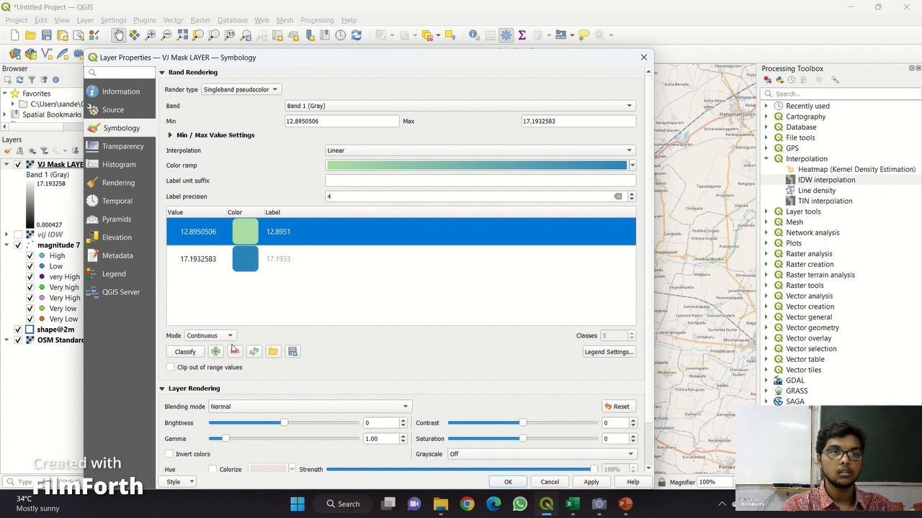
{"action": "left_click", "coordinate": [235, 351]}
{"action": "left_click", "coordinate": [249, 239]}
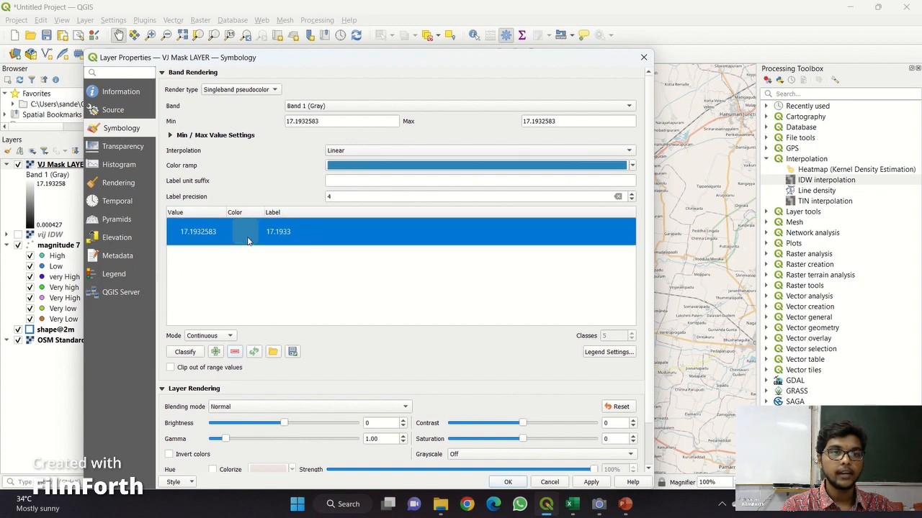
{"action": "left_click", "coordinate": [234, 353]}
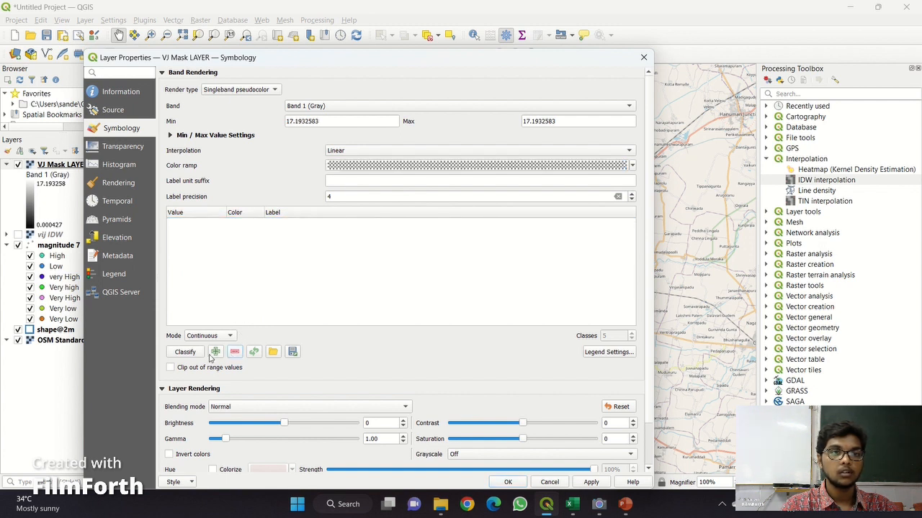
Add a colour class with value 0 and set the first colour of the ramp to green #12ff22.
{"action": "left_click", "coordinate": [215, 352]}
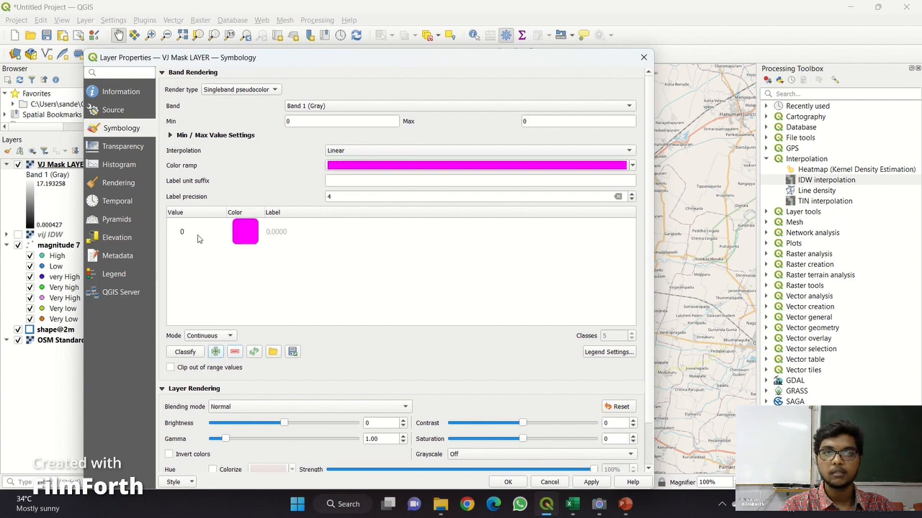
{"action": "left_click", "coordinate": [198, 238]}
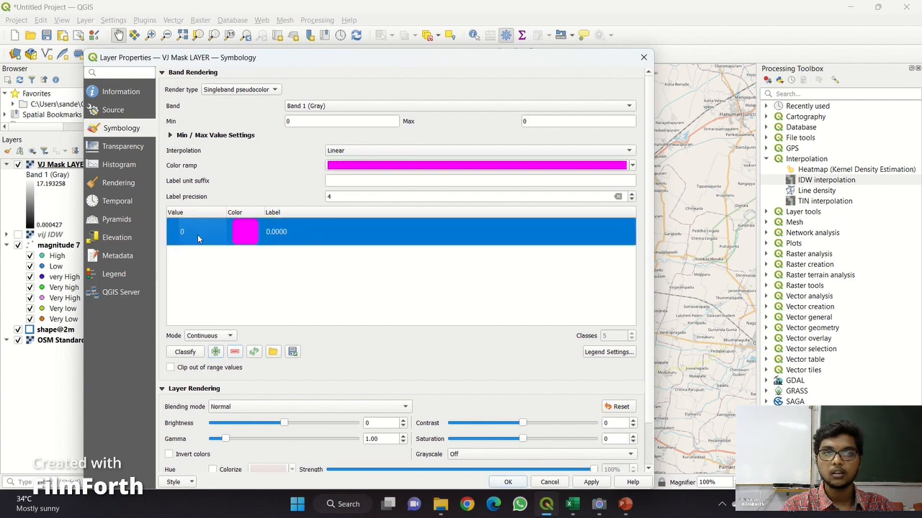
{"action": "left_click", "coordinate": [465, 165]}
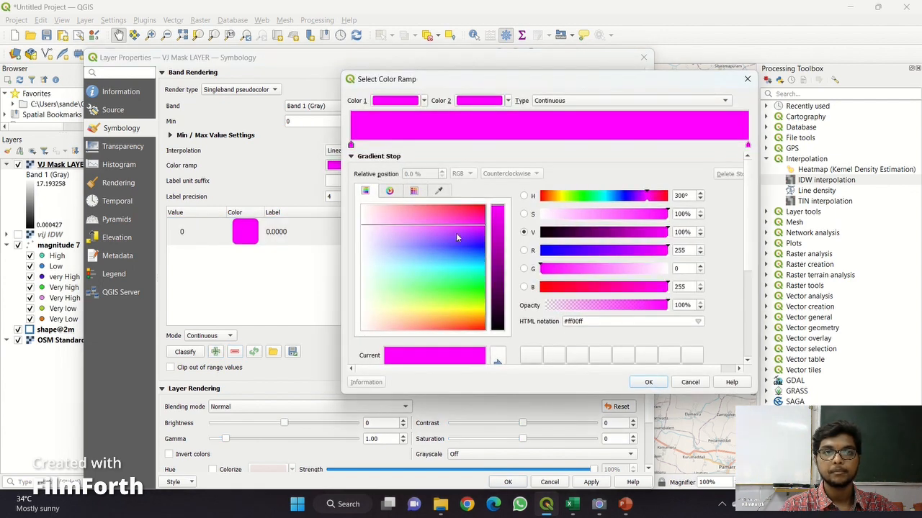
{"action": "left_click", "coordinate": [476, 287]}
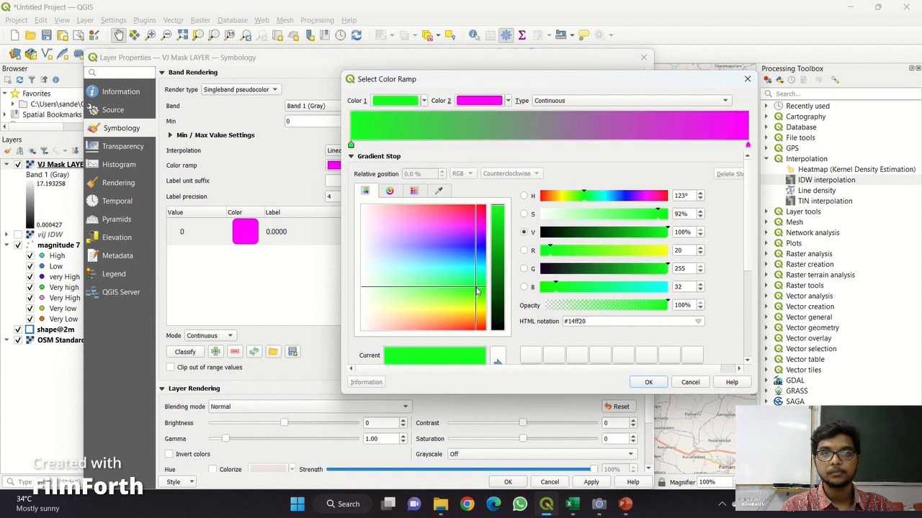
{"action": "left_click", "coordinate": [477, 288]}
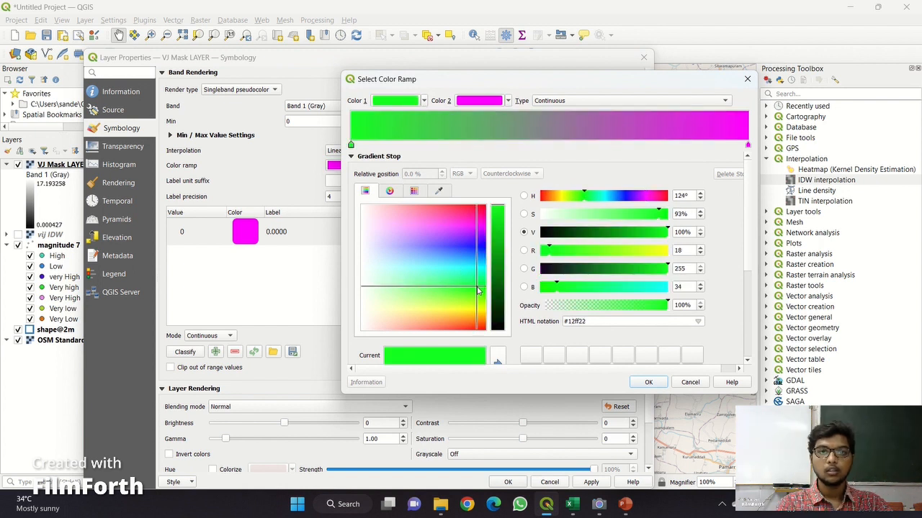
{"action": "left_click", "coordinate": [656, 382]}
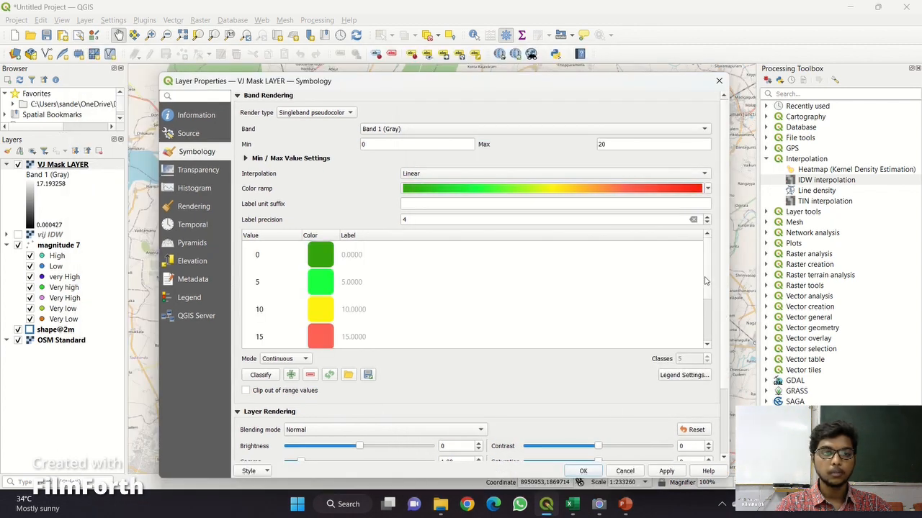
Review the green-to-red colour classes at 0, 5, 10, 15 and 20 and apply them to VJ Mask LAYER.
{"action": "mouse_move", "coordinate": [706, 281]}
{"action": "left_mouse_down"}
{"action": "mouse_move", "coordinate": [707, 293]}
{"action": "mouse_move", "coordinate": [704, 281]}
{"action": "left_mouse_up"}
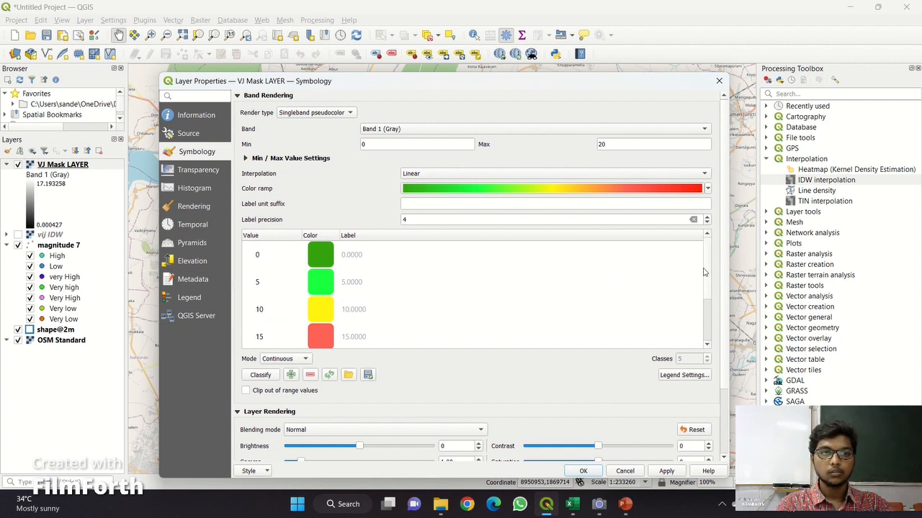
{"action": "left_click_drag", "start_coordinate": [704, 274], "coordinate": [706, 288]}
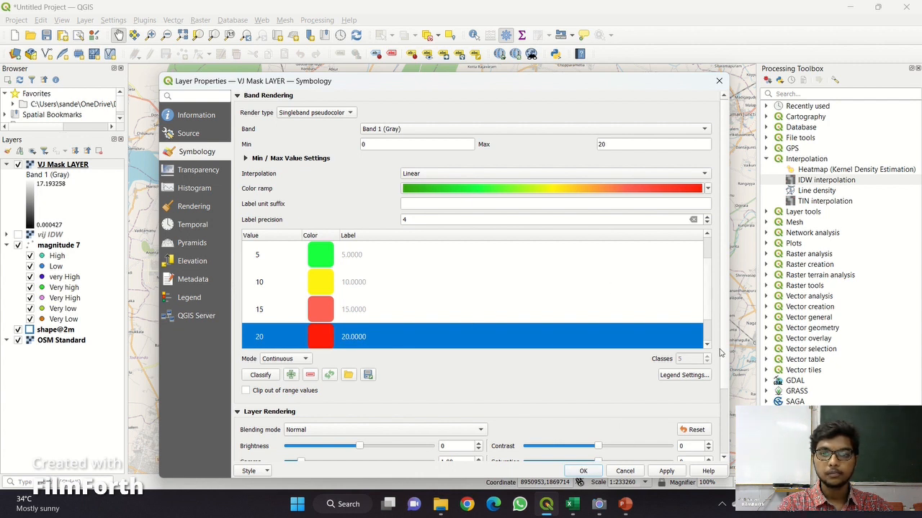
{"action": "scroll", "coordinate": [722, 360], "scroll_direction": "down", "scroll_amount": 3}
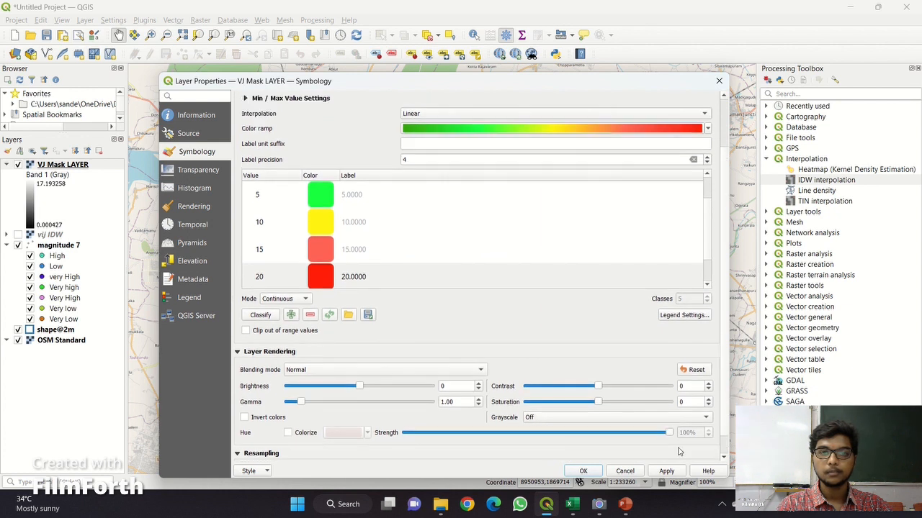
{"action": "left_click", "coordinate": [661, 473]}
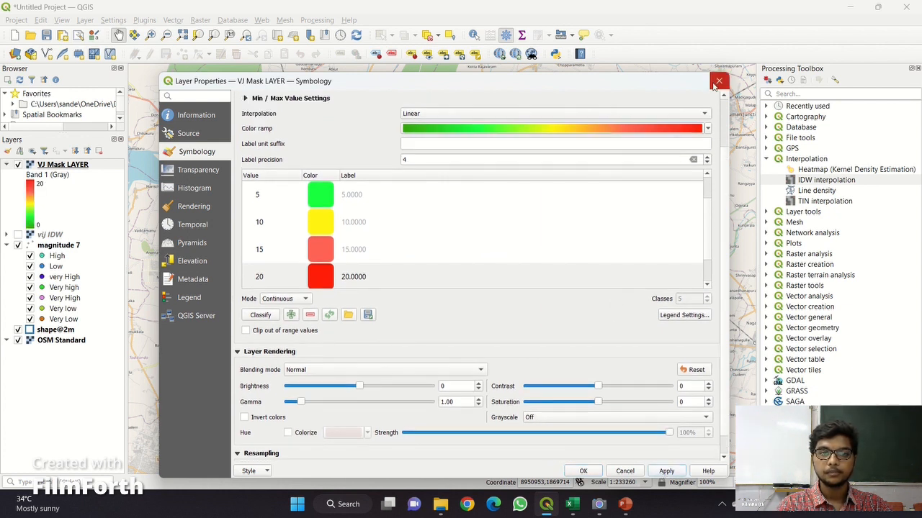
Close the layer properties and inspect the green-to-red severity surface of VJ Mask LAYER across the study area.
{"action": "left_click", "coordinate": [625, 471]}
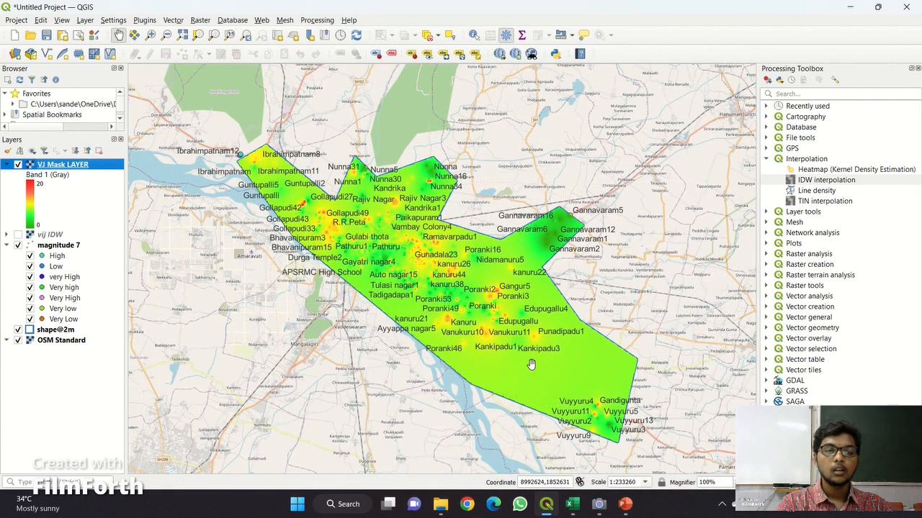
{"action": "left_click_drag", "start_coordinate": [531, 364], "coordinate": [515, 363]}
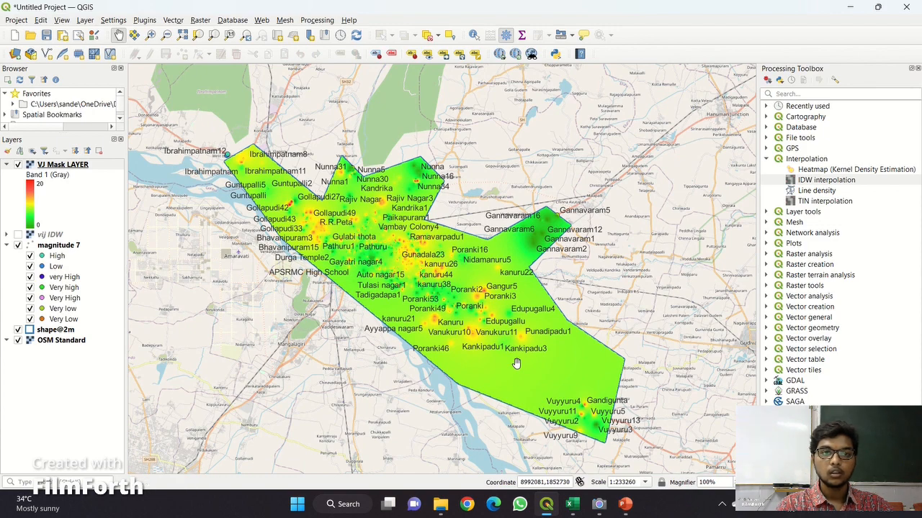
{"action": "scroll", "coordinate": [465, 306], "scroll_direction": "up", "scroll_amount": 2}
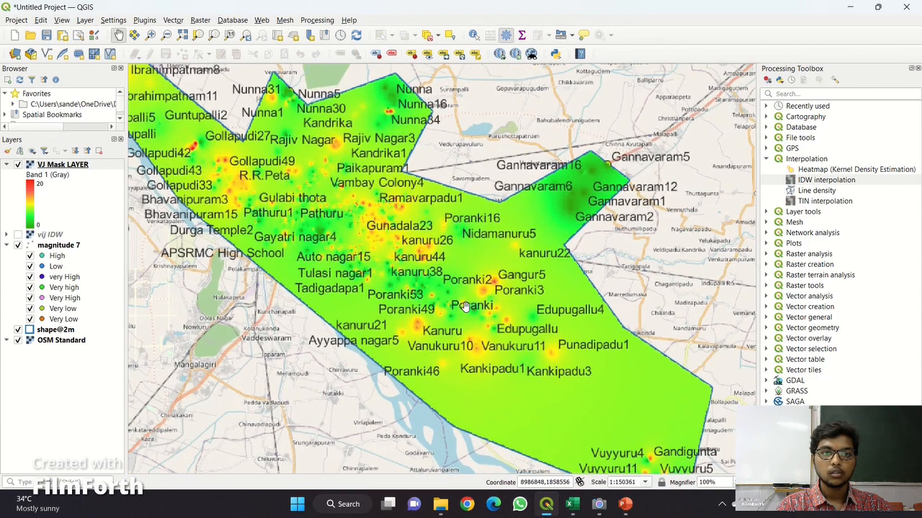
{"action": "scroll", "coordinate": [465, 306], "scroll_direction": "down", "scroll_amount": 1}
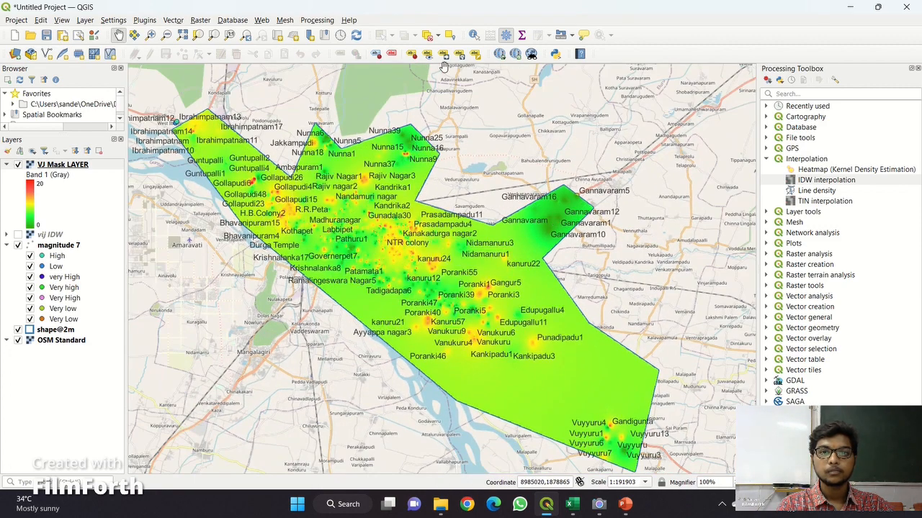
Identify the VJ Mask LAYER raster value at the orange hotspot beside Edupugallu8.
{"action": "left_click", "coordinate": [473, 36]}
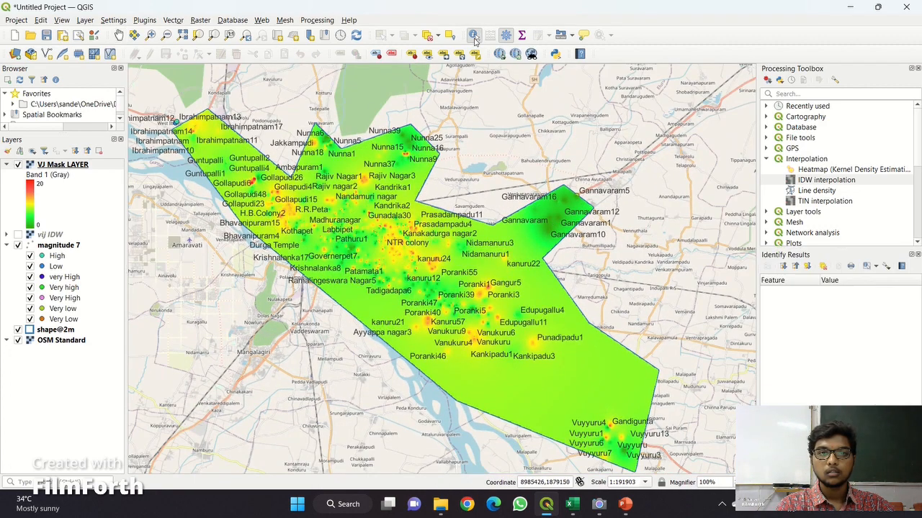
{"action": "scroll", "coordinate": [494, 324], "scroll_direction": "up", "scroll_amount": 2}
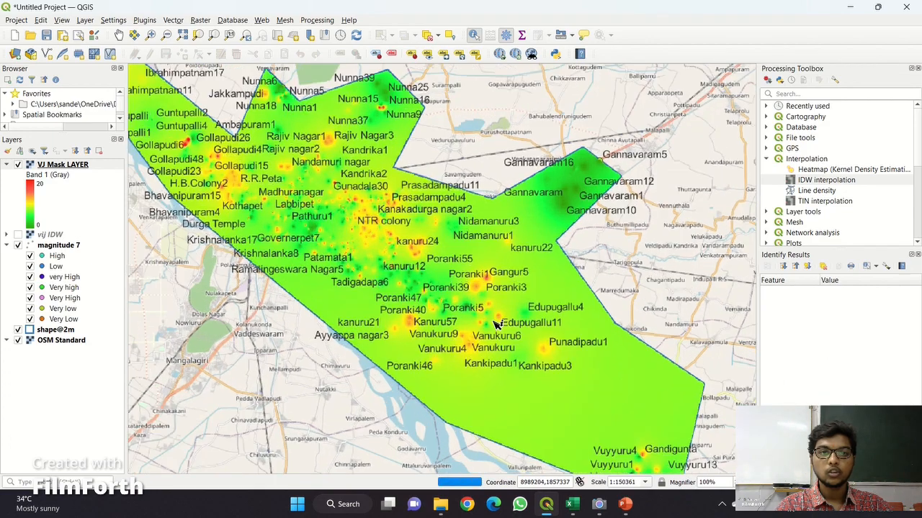
{"action": "scroll", "coordinate": [494, 323], "scroll_direction": "up", "scroll_amount": 2}
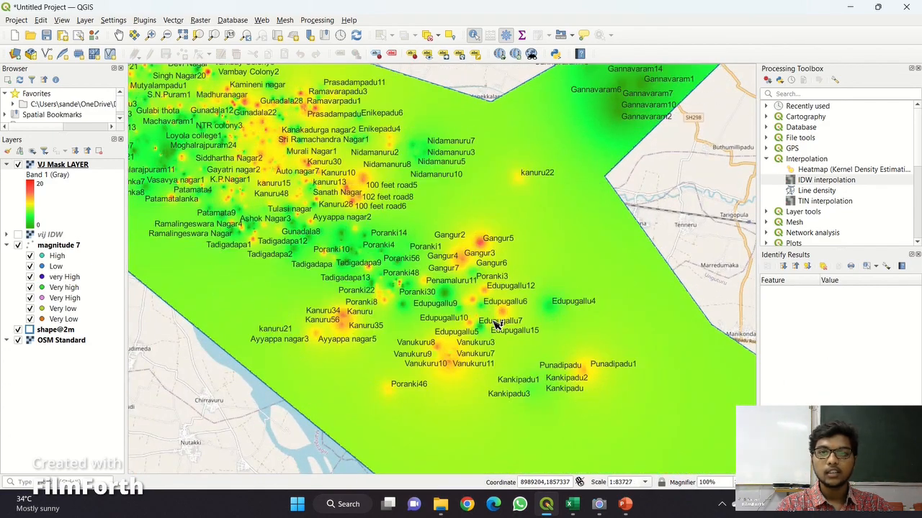
{"action": "scroll", "coordinate": [494, 325], "scroll_direction": "up", "scroll_amount": 4}
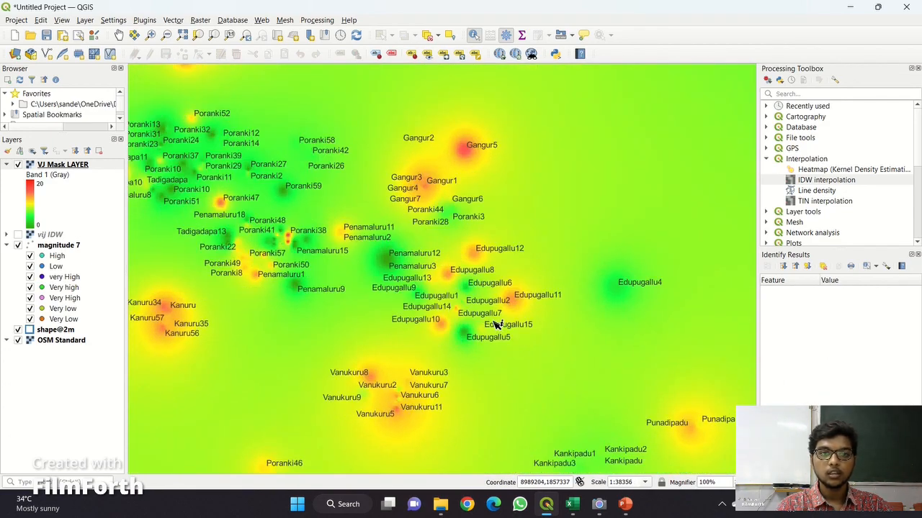
{"action": "scroll", "coordinate": [494, 324], "scroll_direction": "up", "scroll_amount": 2}
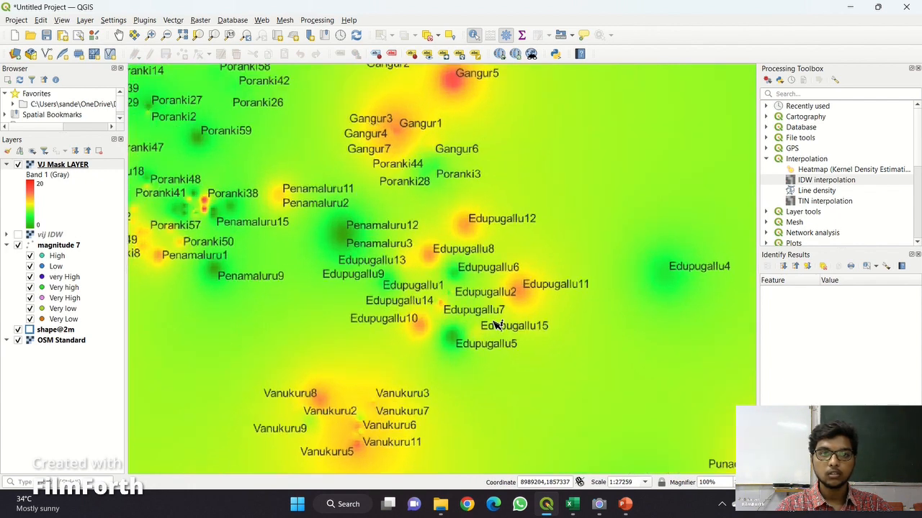
{"action": "scroll", "coordinate": [416, 314], "scroll_direction": "up", "scroll_amount": 4}
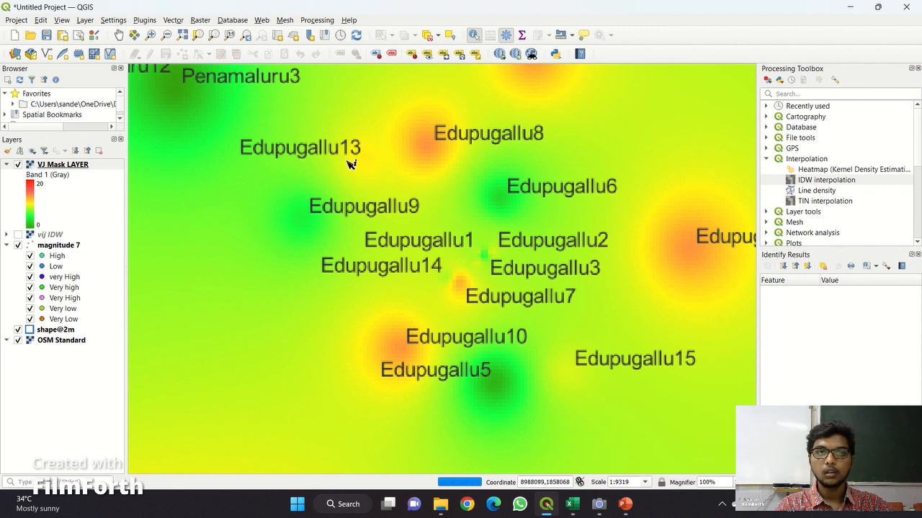
{"action": "left_click", "coordinate": [411, 144]}
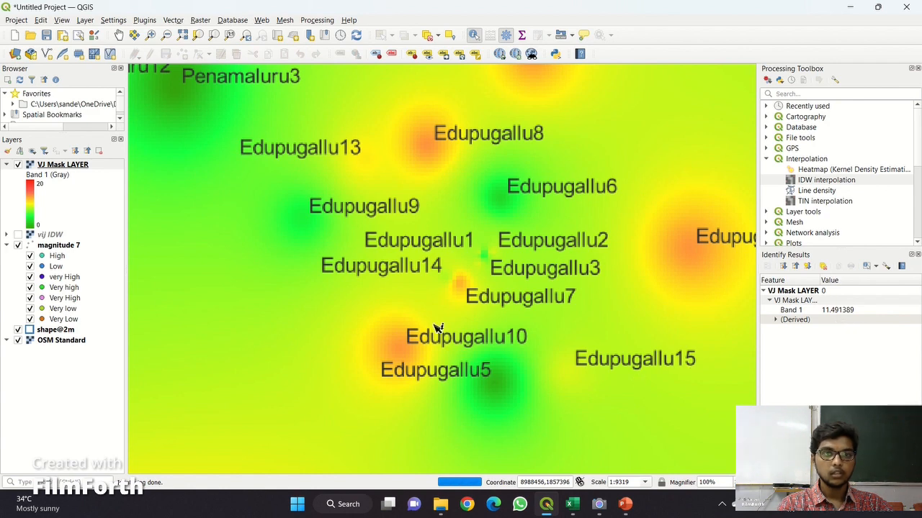
Identify the VJ Mask LAYER raster value at the hotspot between the Gangur3, Gangur4 and Gangur labels.
{"action": "scroll", "coordinate": [436, 327], "scroll_direction": "down", "scroll_amount": 1}
{"action": "scroll", "coordinate": [436, 327], "scroll_direction": "down", "scroll_amount": 1}
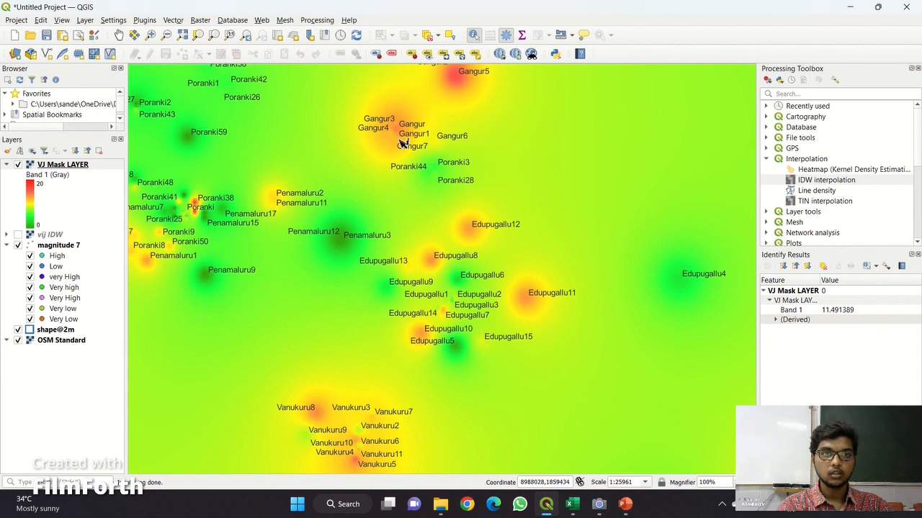
{"action": "scroll", "coordinate": [411, 126], "scroll_direction": "up", "scroll_amount": 1}
{"action": "scroll", "coordinate": [411, 126], "scroll_direction": "up", "scroll_amount": 1}
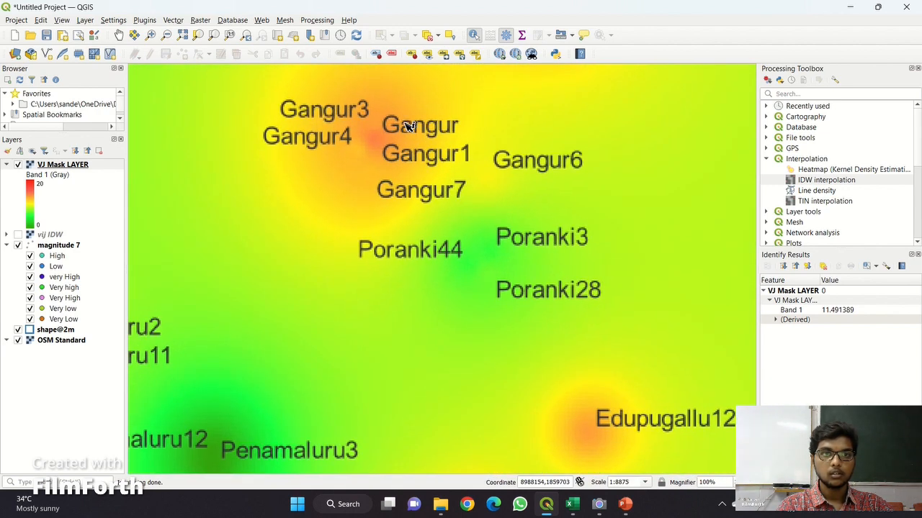
{"action": "scroll", "coordinate": [354, 126], "scroll_direction": "up", "scroll_amount": 1}
{"action": "scroll", "coordinate": [354, 126], "scroll_direction": "up", "scroll_amount": 1}
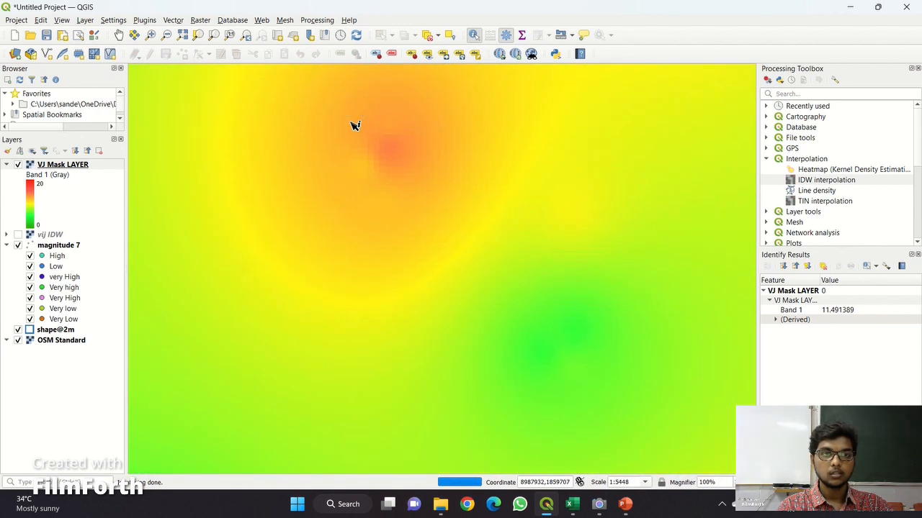
{"action": "scroll", "coordinate": [350, 200], "scroll_direction": "down", "scroll_amount": 1}
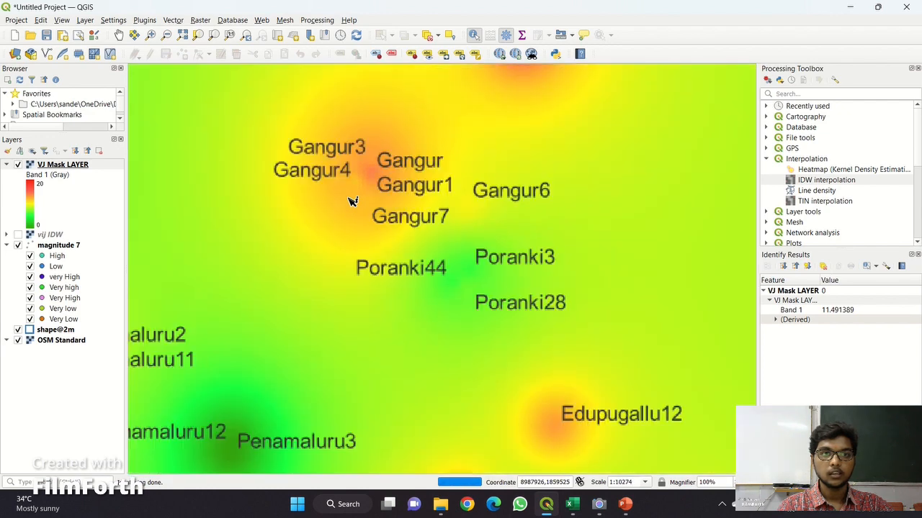
{"action": "scroll", "coordinate": [350, 200], "scroll_direction": "down", "scroll_amount": 1}
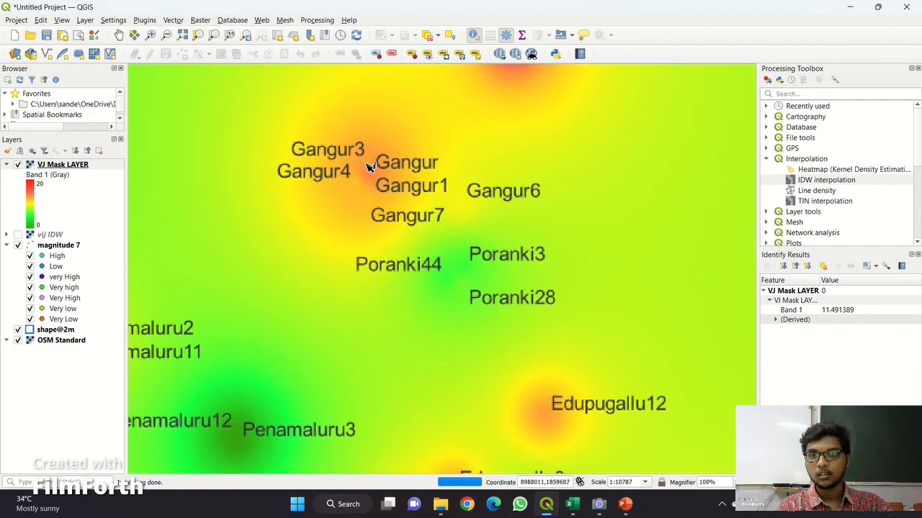
{"action": "left_click", "coordinate": [370, 167]}
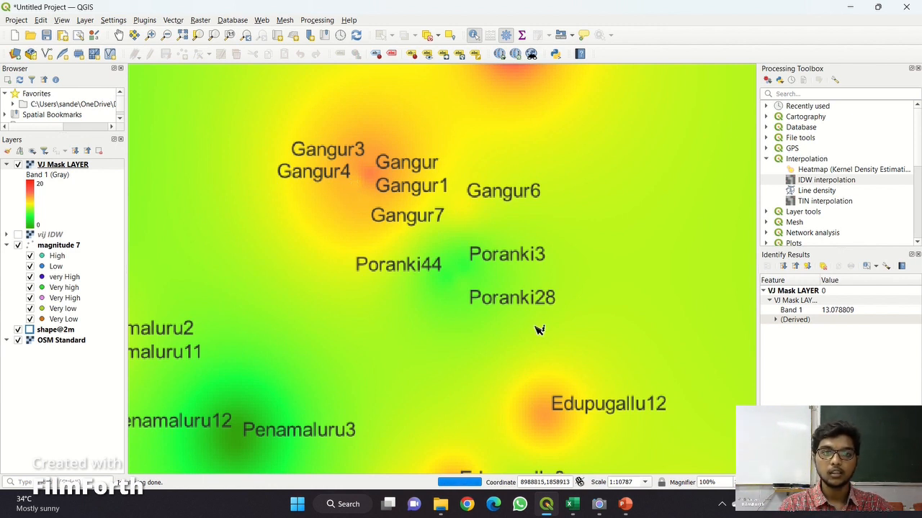
{"action": "scroll", "coordinate": [477, 281], "scroll_direction": "down", "scroll_amount": 1}
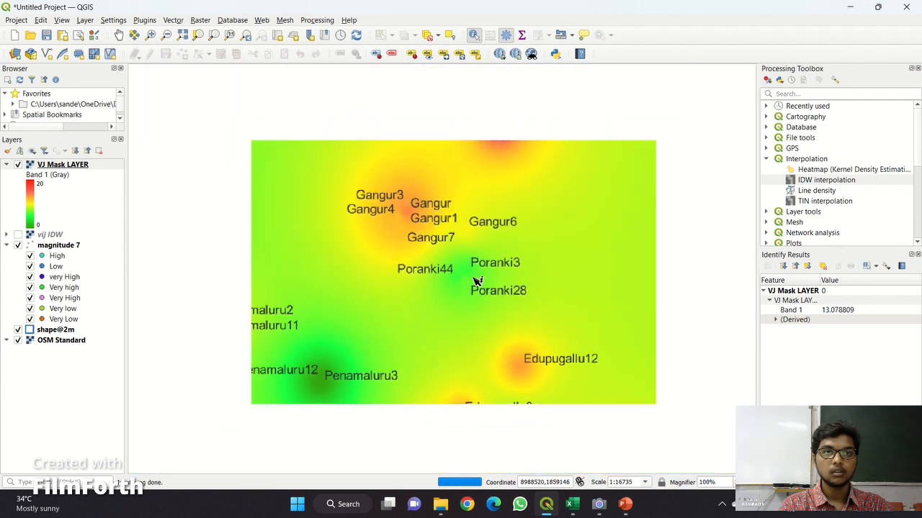
{"action": "scroll", "coordinate": [476, 279], "scroll_direction": "down", "scroll_amount": 1}
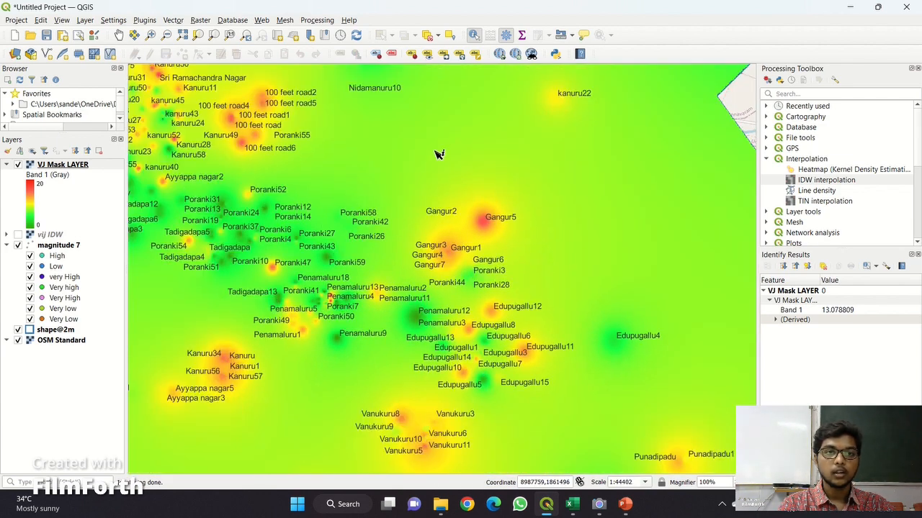
{"action": "scroll", "coordinate": [436, 239], "scroll_direction": "down", "scroll_amount": 1}
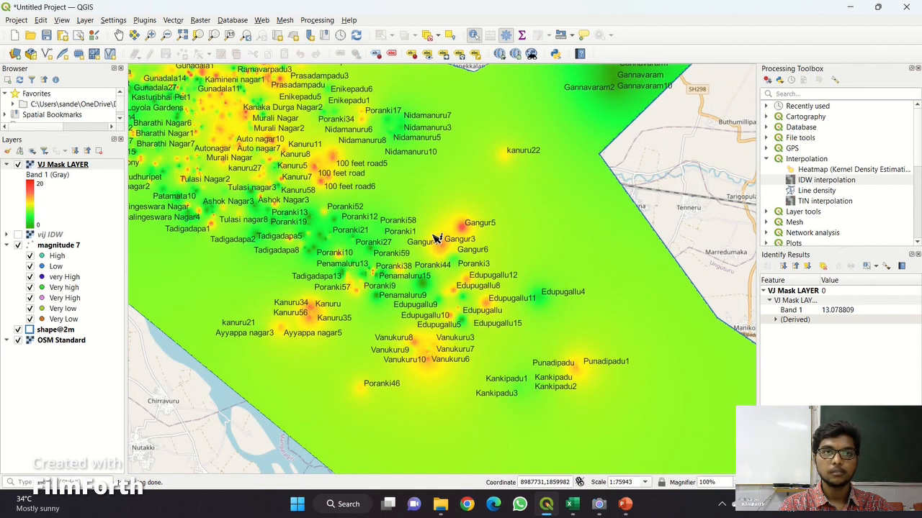
{"action": "mouse_move", "coordinate": [454, 3]}
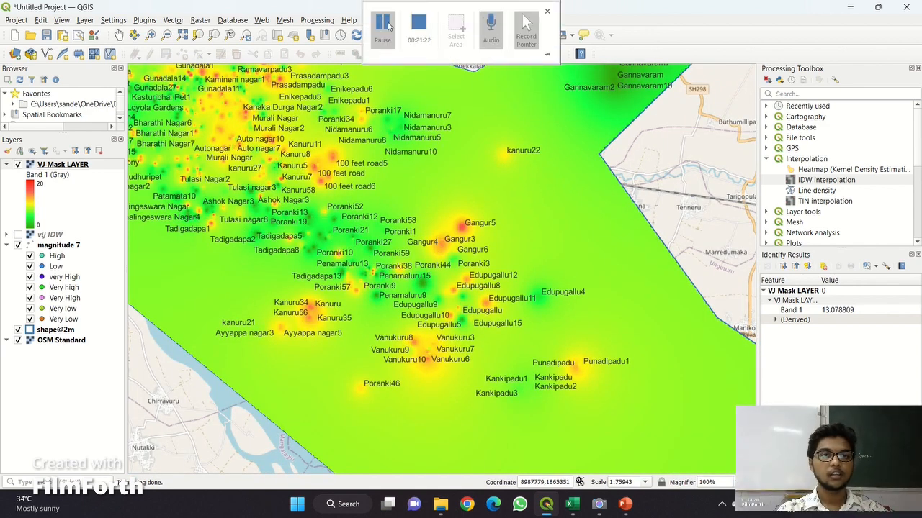
{"action": "left_click", "coordinate": [387, 26]}
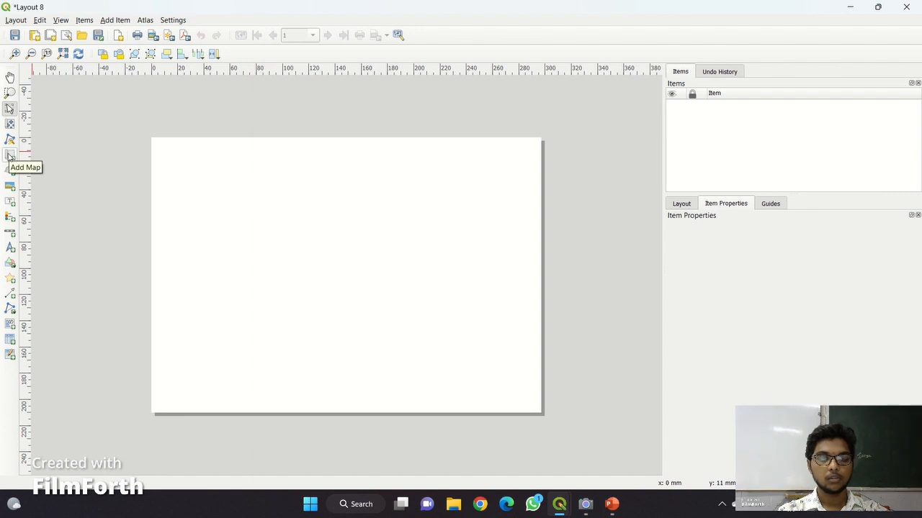
Add a map of the study area to Layout 8, filling the lower middle of the page and leaving space above for a title.
{"action": "left_click", "coordinate": [10, 156]}
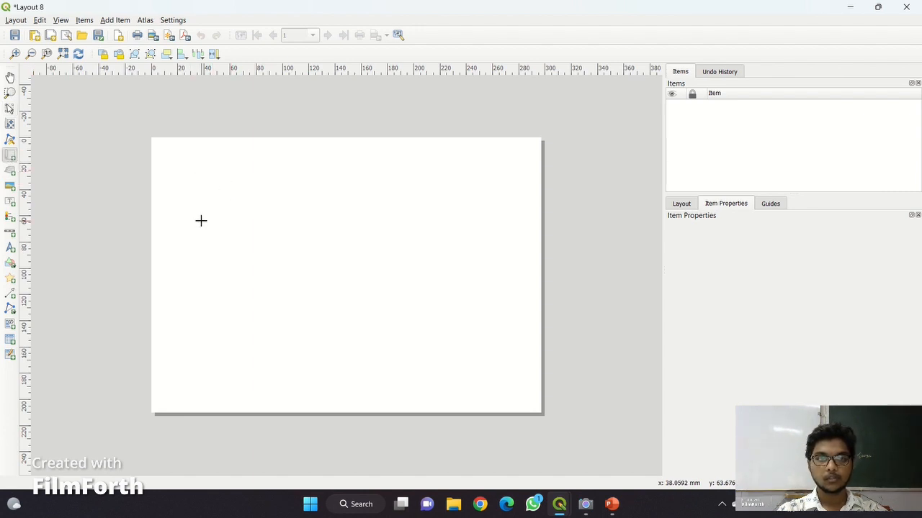
{"action": "left_click_drag", "start_coordinate": [203, 226], "coordinate": [472, 379]}
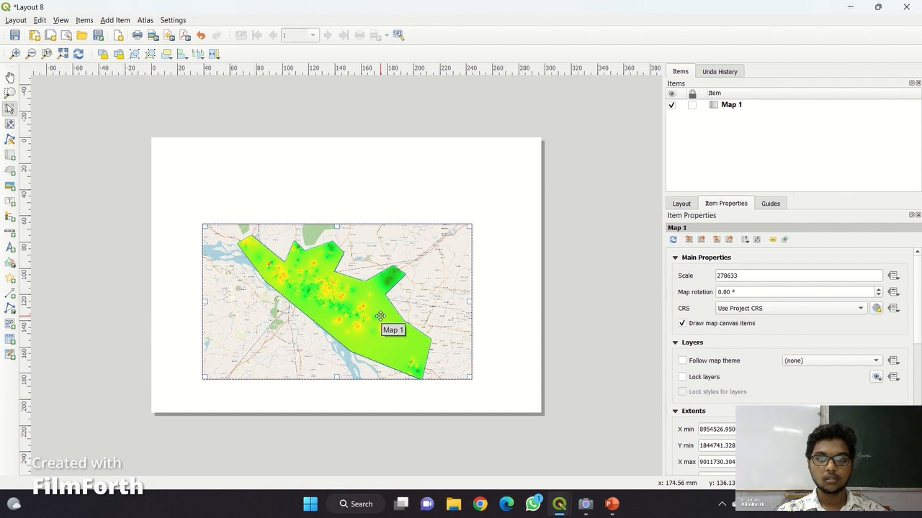
{"action": "left_click", "coordinate": [382, 211]}
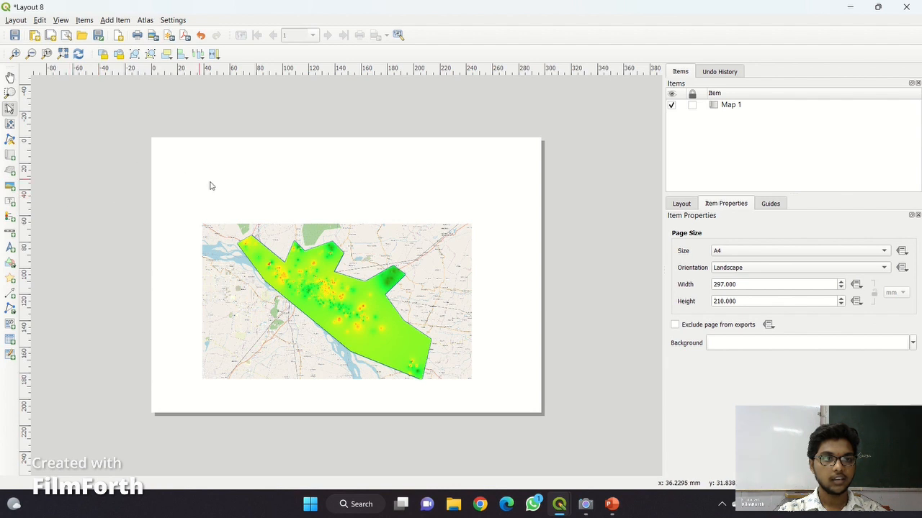
Add a text label as wide as the map in the space above it and clear its placeholder text.
{"action": "left_click", "coordinate": [10, 202]}
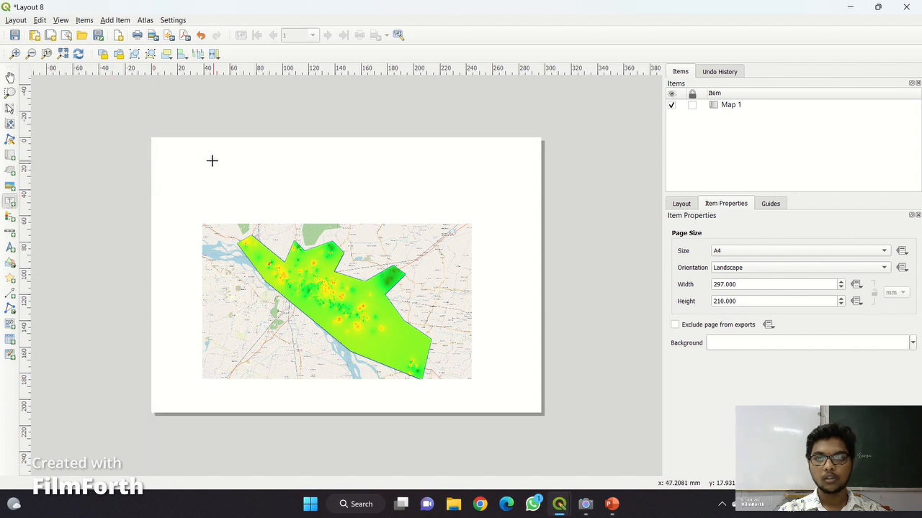
{"action": "left_click_drag", "start_coordinate": [204, 163], "coordinate": [472, 210]}
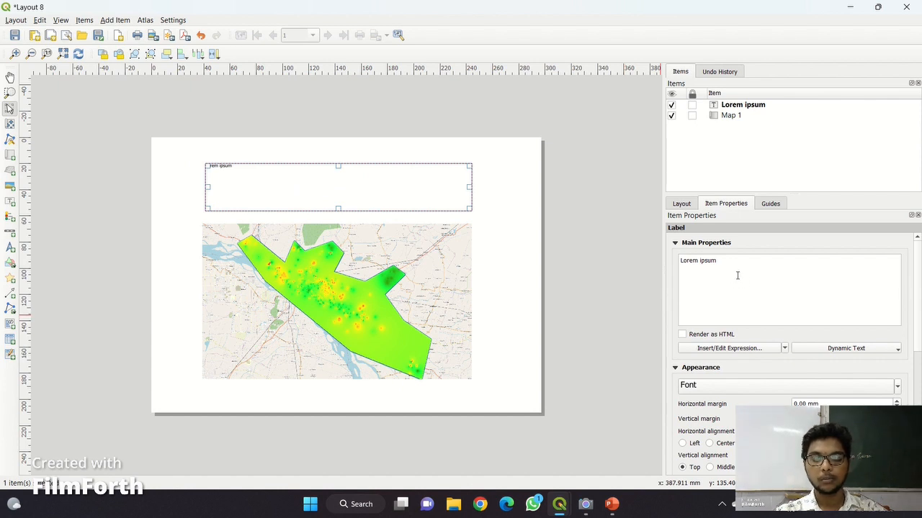
{"action": "key", "text": "BackSpace"}
{"action": "key", "text": "BackSpace"}
{"action": "key", "text": "BackSpace"}
{"action": "key", "text": "BackSpace"}
{"action": "key", "text": "BackSpace"}
{"action": "key", "text": "BackSpace"}
{"action": "key", "text": "BackSpace"}
{"action": "key", "text": "BackSpace"}
{"action": "key", "text": "BackSpace"}
{"action": "key", "text": "BackSpace"}
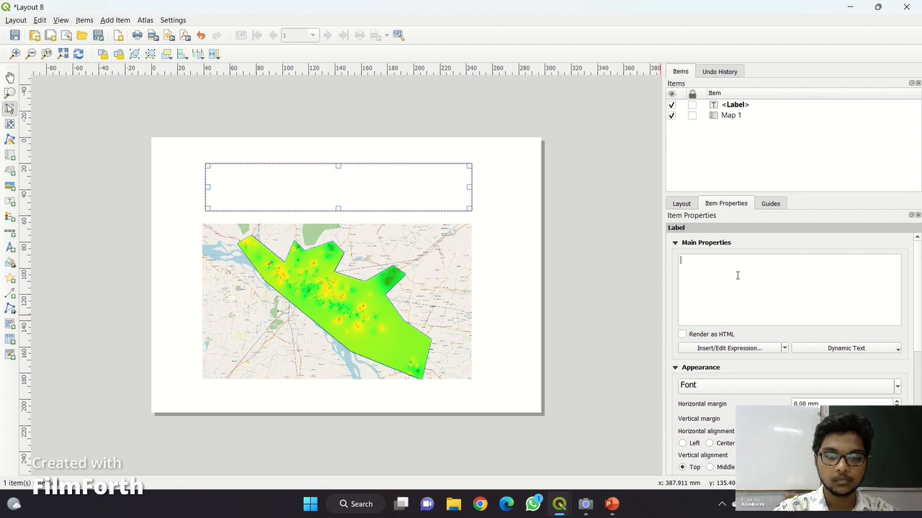
Enter the title "Liquefication map @ Mw=7" as the text of the label above the map.
{"action": "key", "text": "Caps_Lock"}
{"action": "type", "text": "I"}
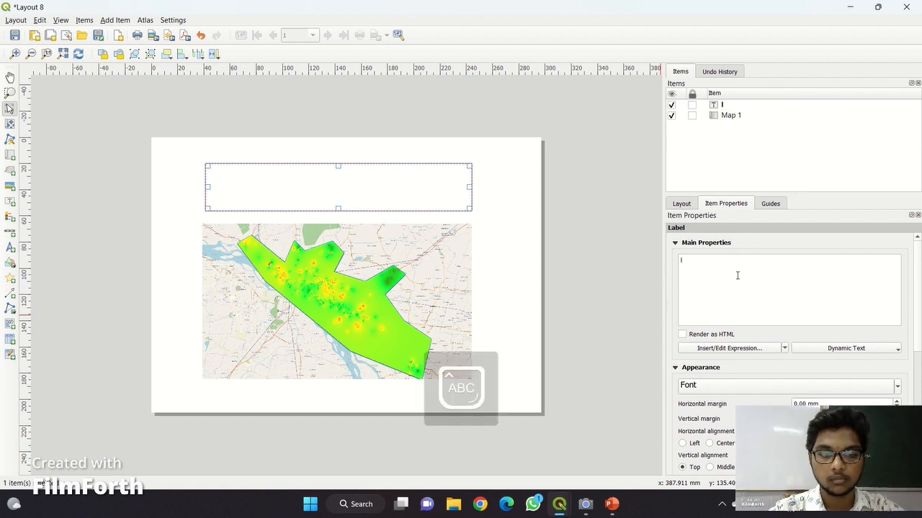
{"action": "key", "text": "BackSpace"}
{"action": "key", "text": "Caps_Lock"}
{"action": "type", "text": "I"}
{"action": "key", "text": "Caps_Lock"}
{"action": "type", "text": "I"}
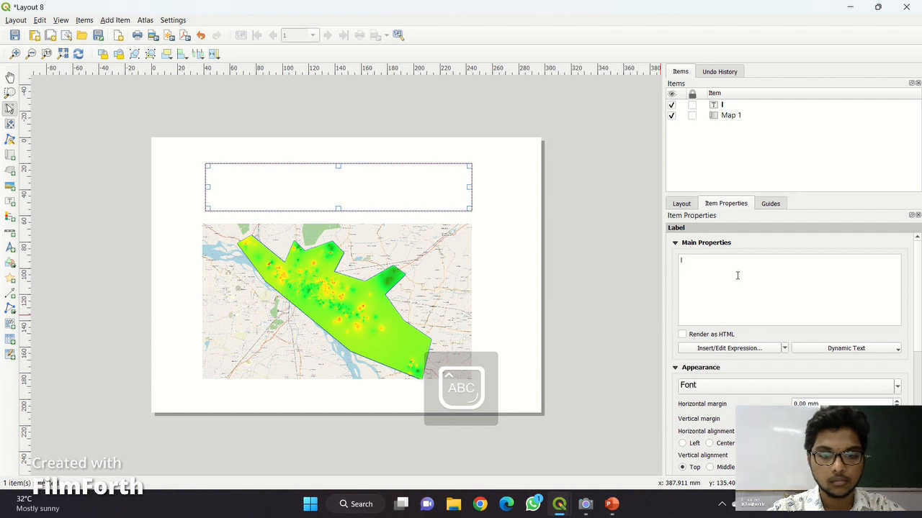
{"action": "key", "text": "BackSpace"}
{"action": "type", "text": "L"}
{"action": "key", "text": "Caps_Lock"}
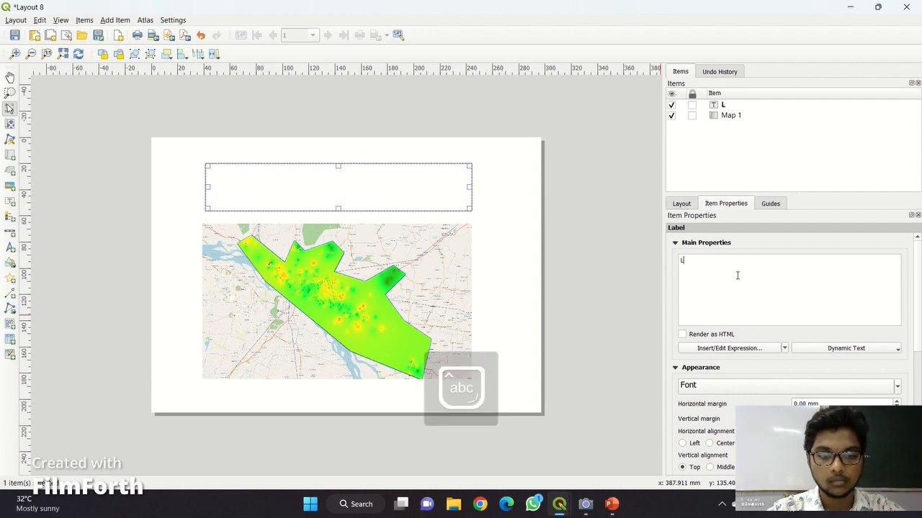
{"action": "type", "text": "ique"}
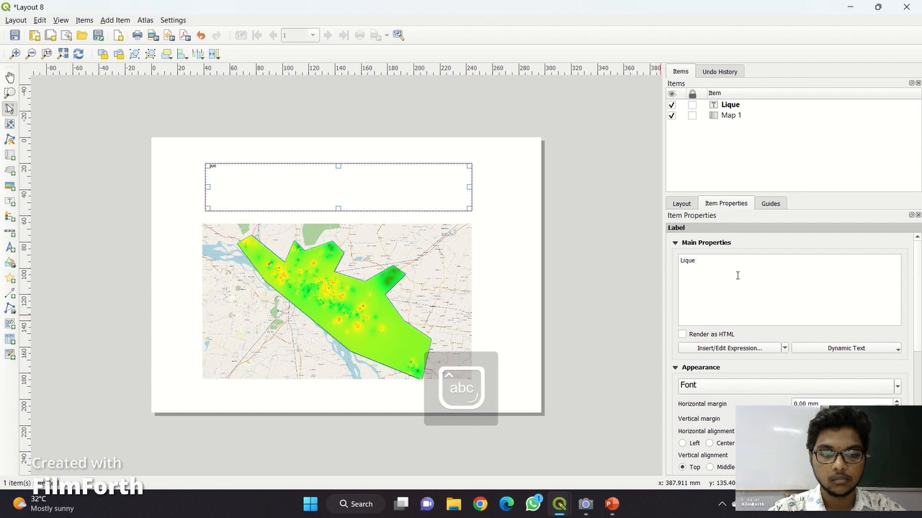
{"action": "type", "text": "fication"}
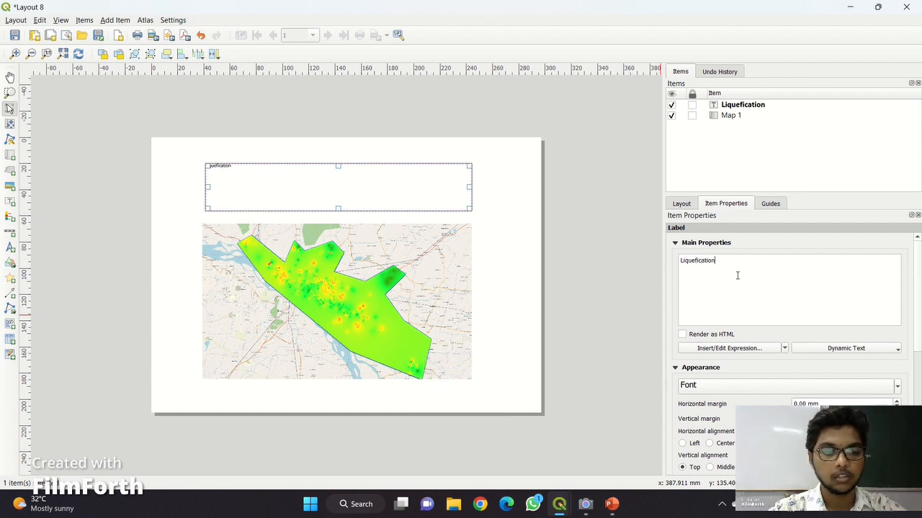
{"action": "type", "text": " map "}
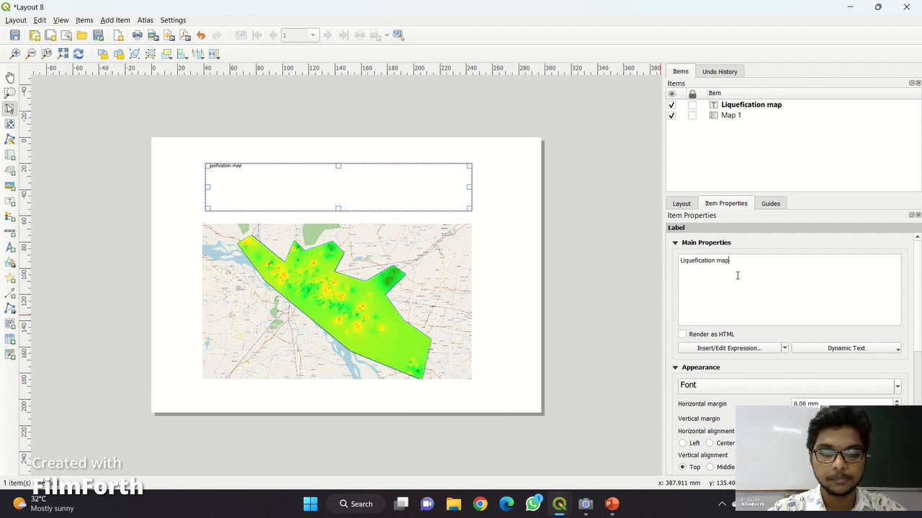
{"action": "type", "text": "@"}
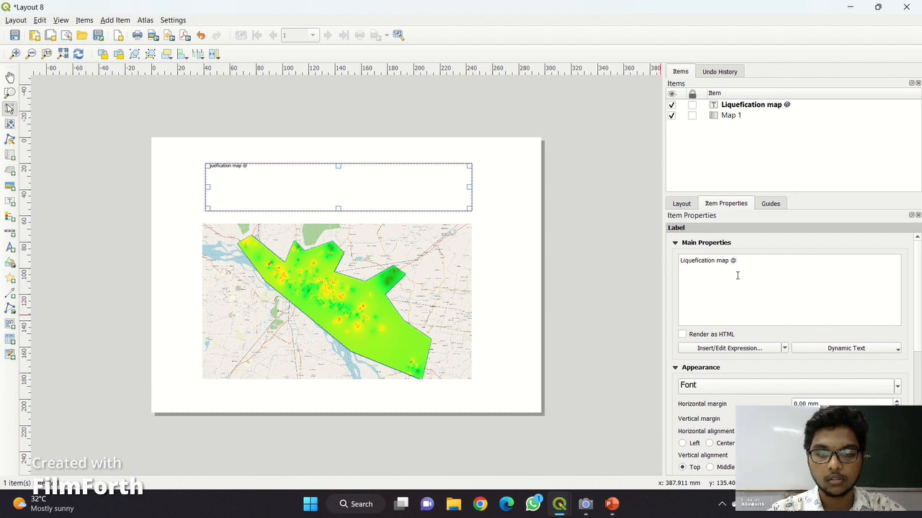
{"action": "type", "text": " M"}
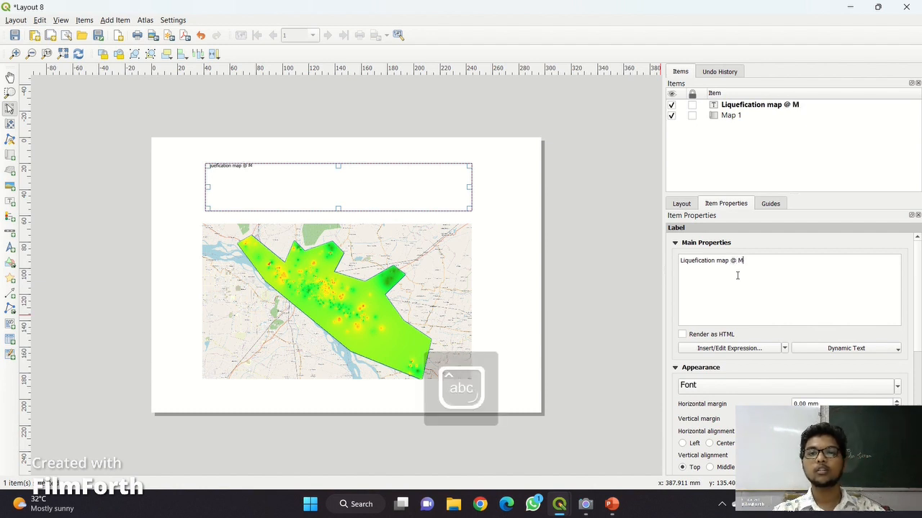
{"action": "type", "text": "w="}
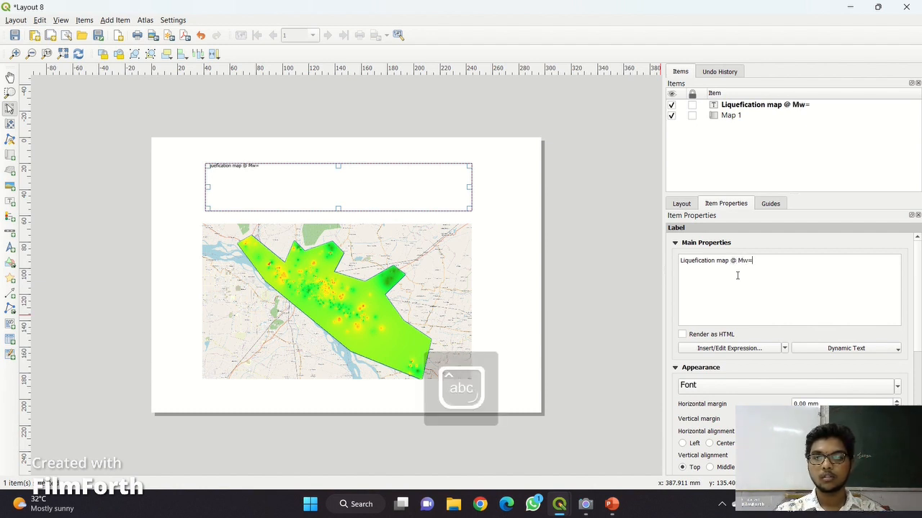
{"action": "type", "text": "7"}
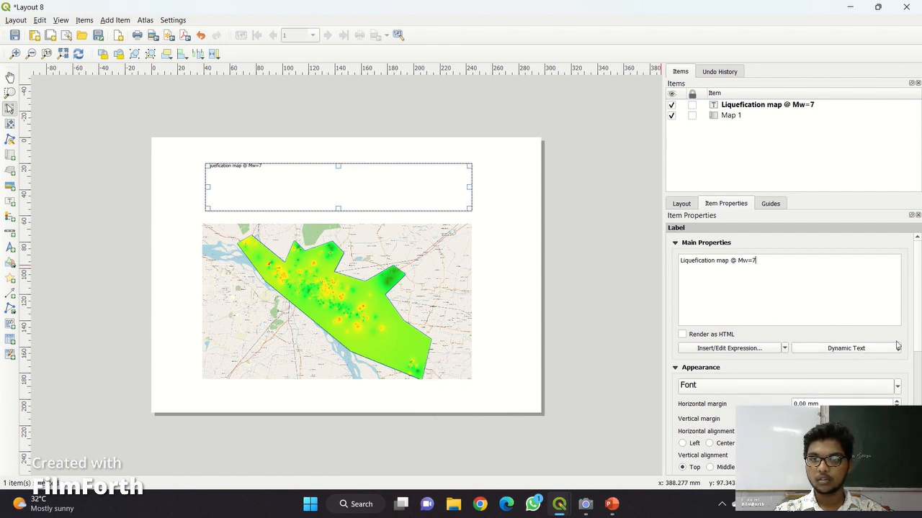
Open the title label's font settings, try a size of 50 points, and clear its leading digit for re-entry.
{"action": "mouse_move", "coordinate": [917, 334]}
{"action": "left_mouse_down"}
{"action": "mouse_move", "coordinate": [918, 343]}
{"action": "mouse_move", "coordinate": [916, 335]}
{"action": "left_mouse_up"}
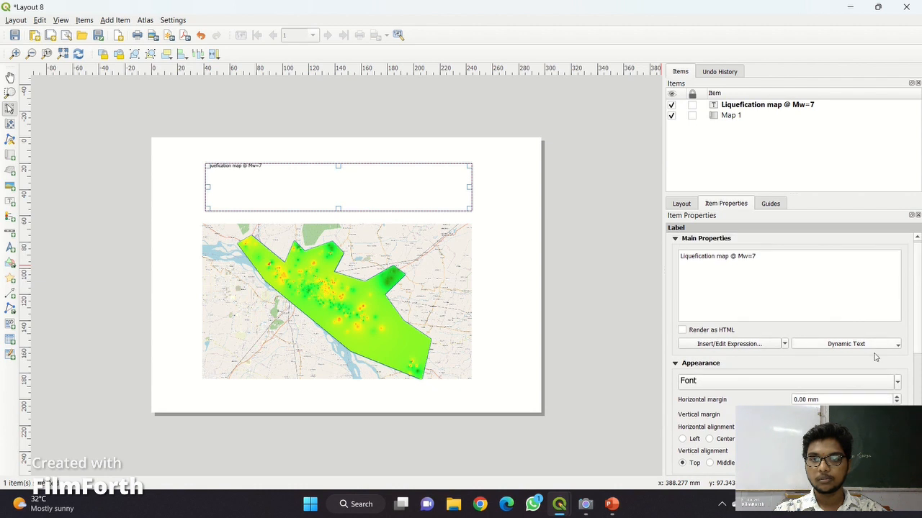
{"action": "left_click", "coordinate": [781, 382]}
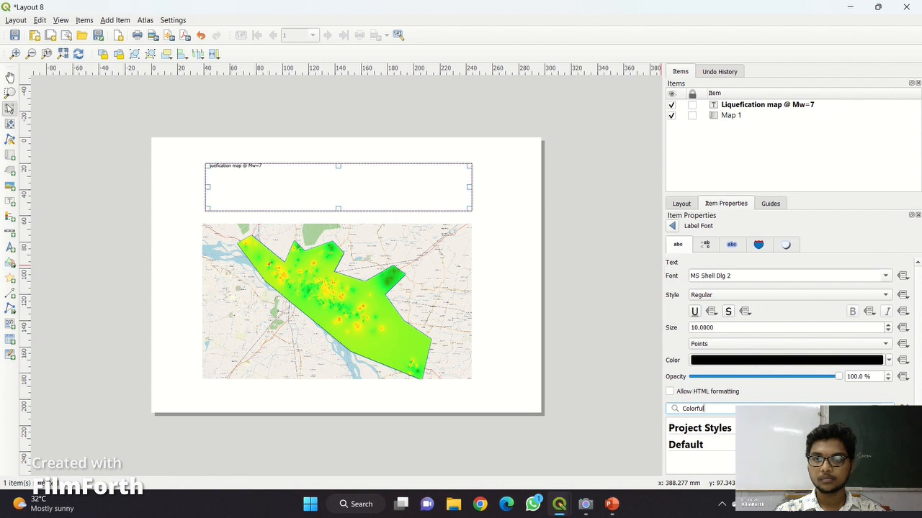
{"action": "scroll", "coordinate": [792, 324], "scroll_direction": "down", "scroll_amount": 1}
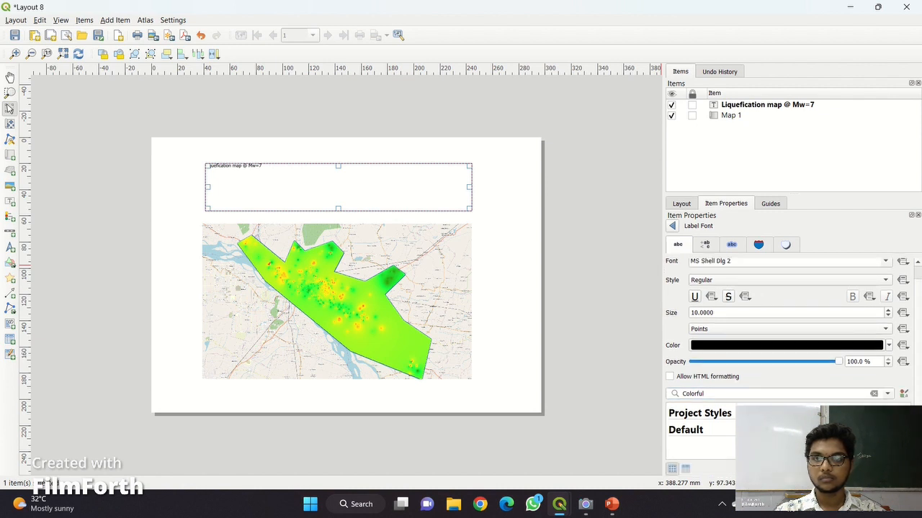
{"action": "left_click", "coordinate": [698, 314]}
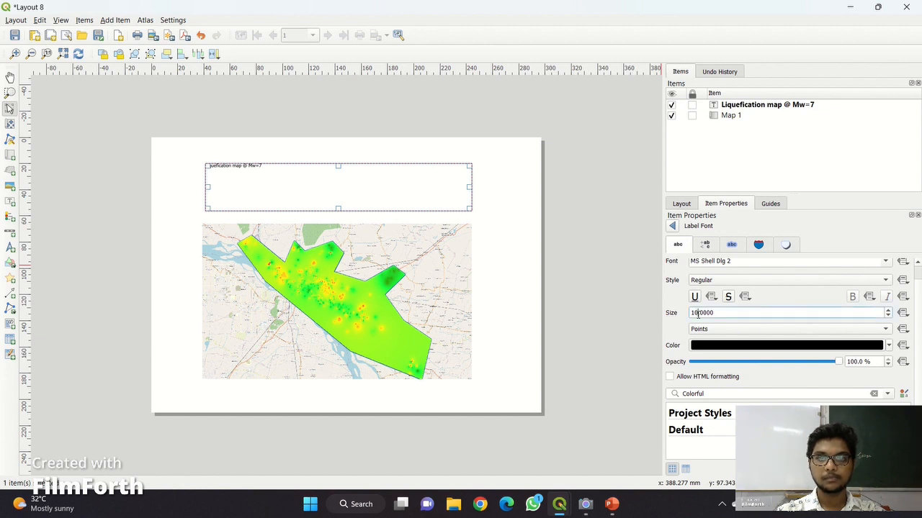
{"action": "key", "text": "BackSpace"}
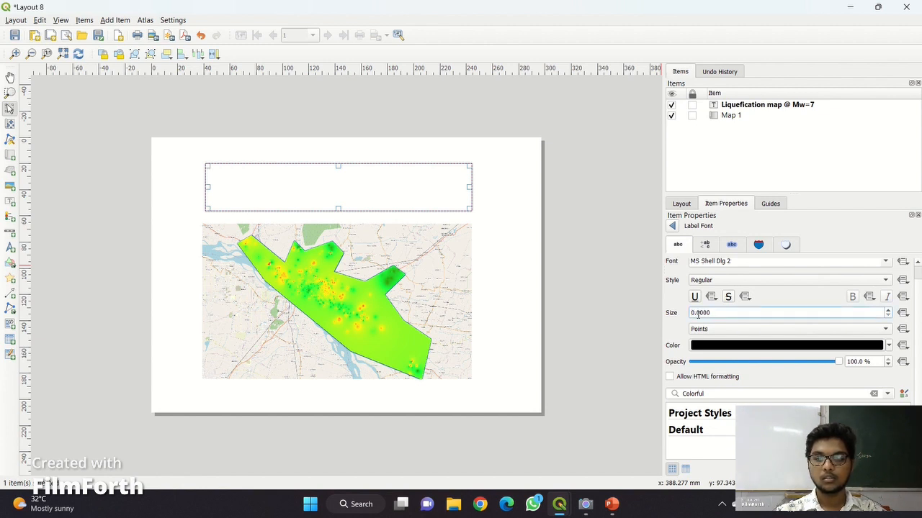
{"action": "type", "text": "5"}
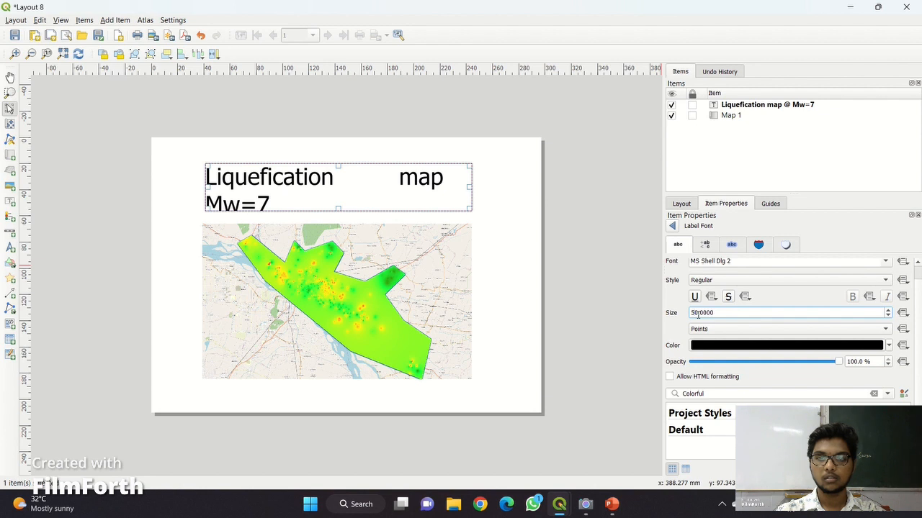
{"action": "key", "text": "BackSpace"}
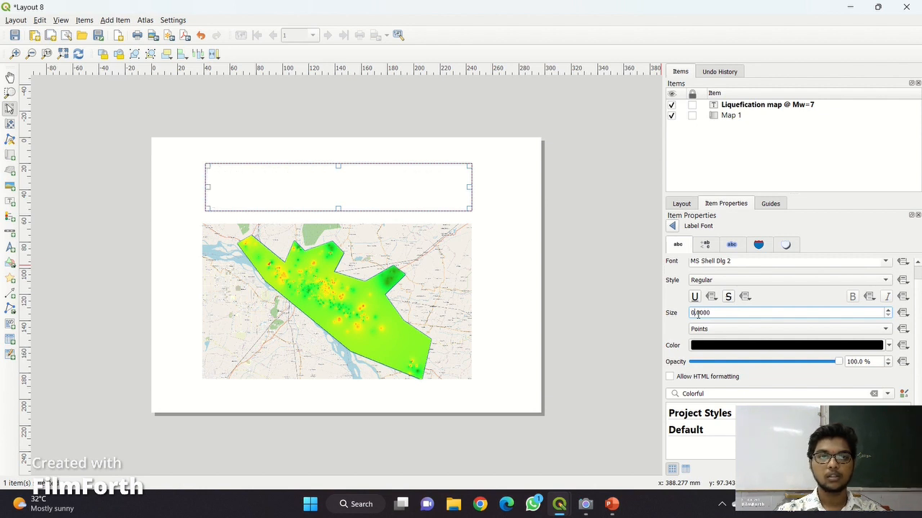